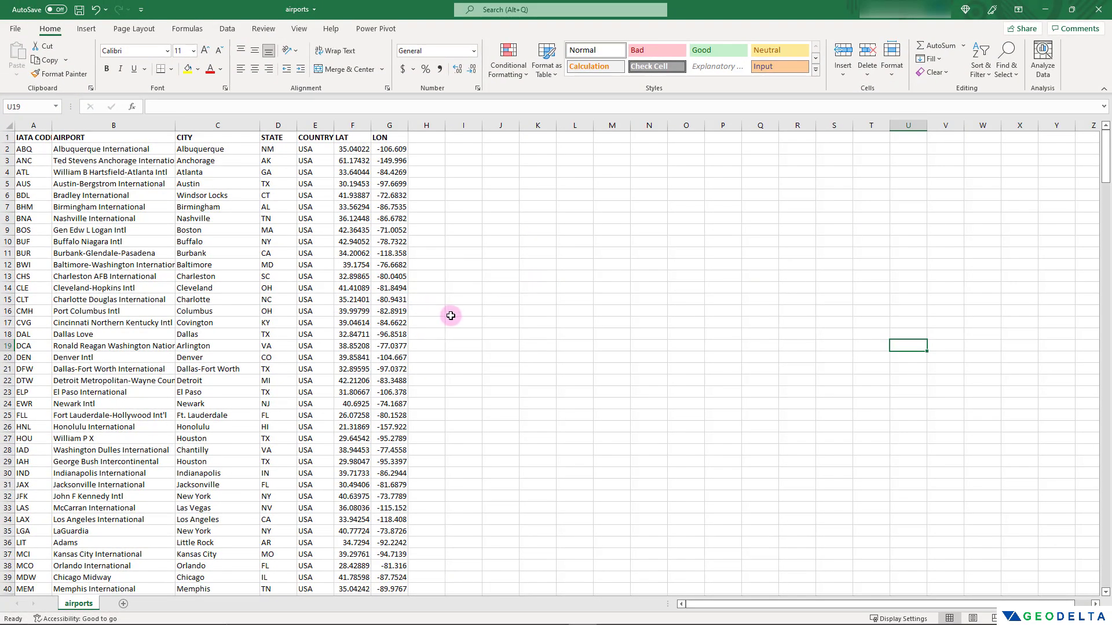
- Autofit column A on the airports sheet so the 'IATA CODE' header shows in full
{"action": "double_click", "coordinate": [52, 125]}
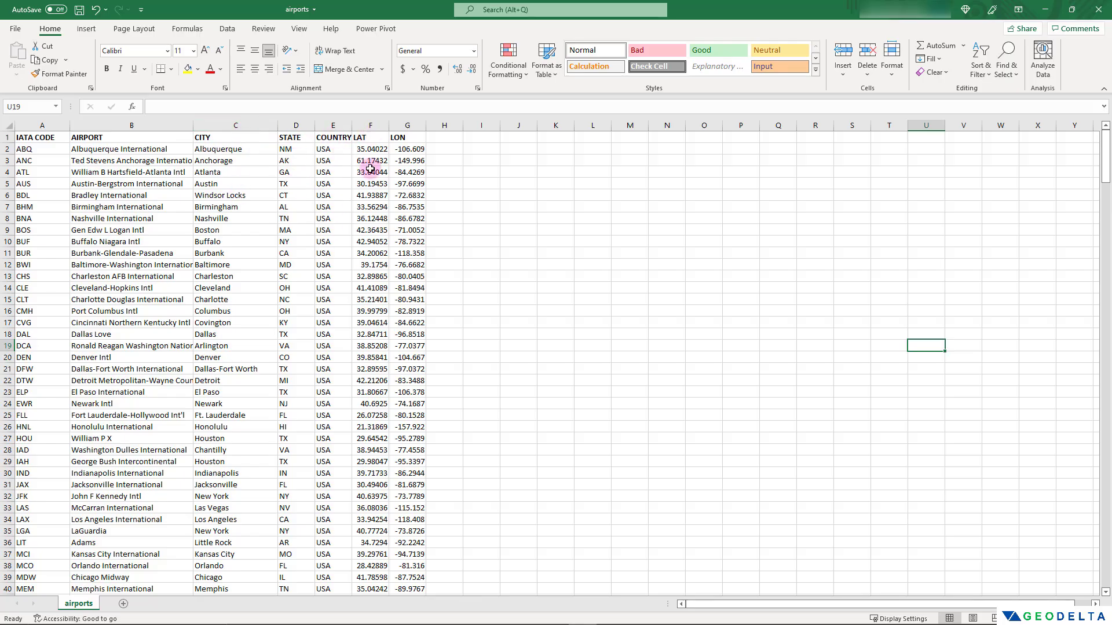
{"action": "left_click", "coordinate": [131, 149]}
{"action": "key", "text": "ctrl+shift+Down"}
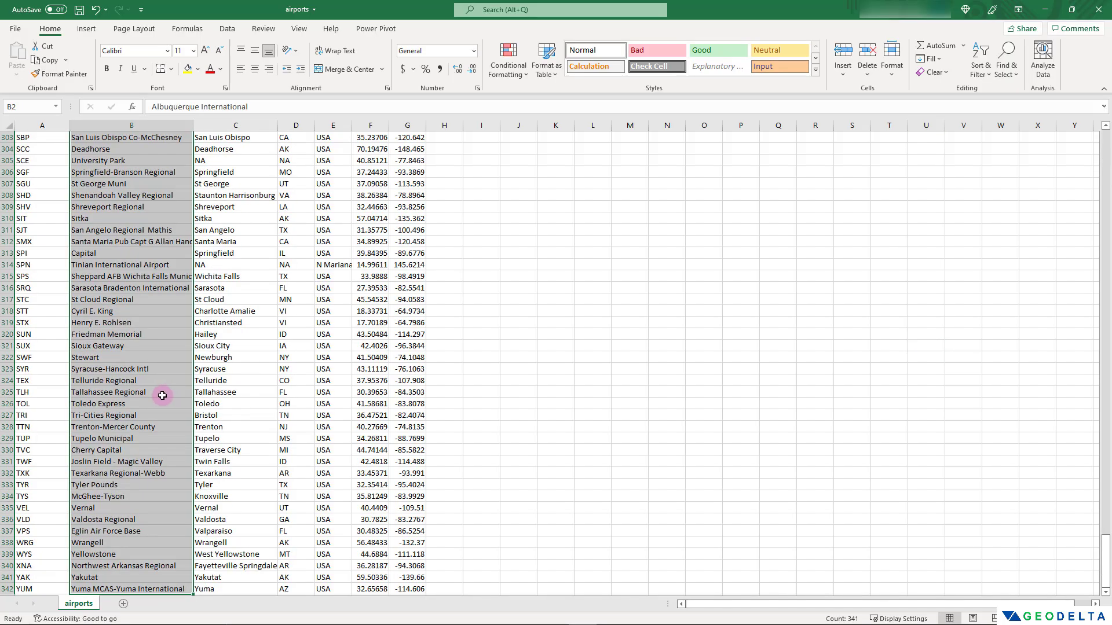
{"action": "left_click", "coordinate": [153, 398]}
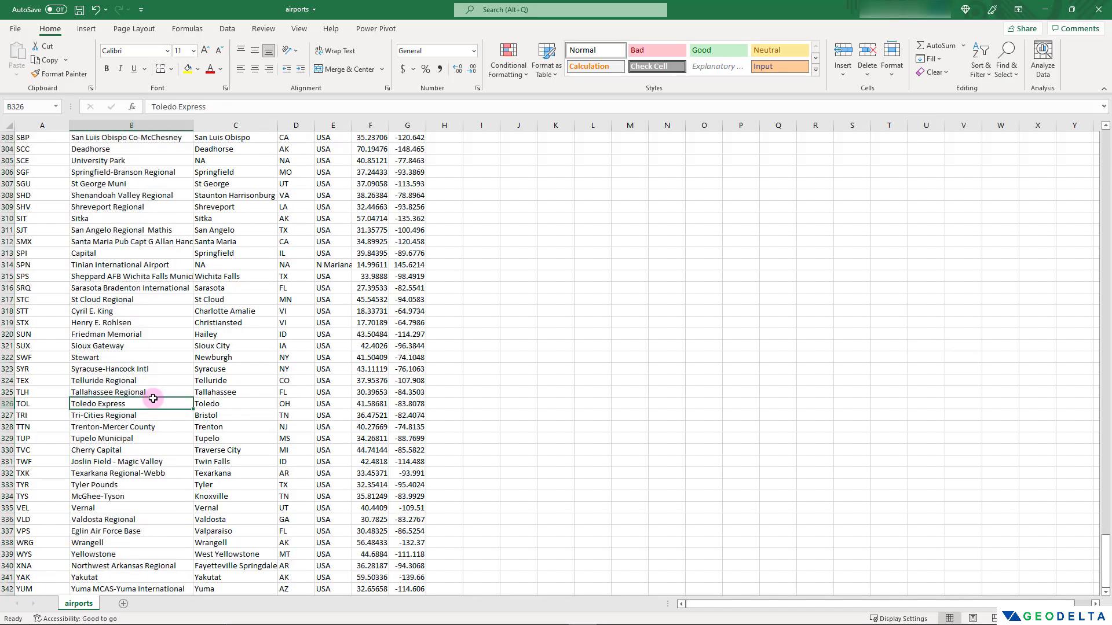
{"action": "key", "text": "ctrl+shift+Up"}
{"action": "scroll", "coordinate": [153, 399], "scroll_direction": "up", "scroll_amount": 4}
{"action": "left_click", "coordinate": [240, 290]}
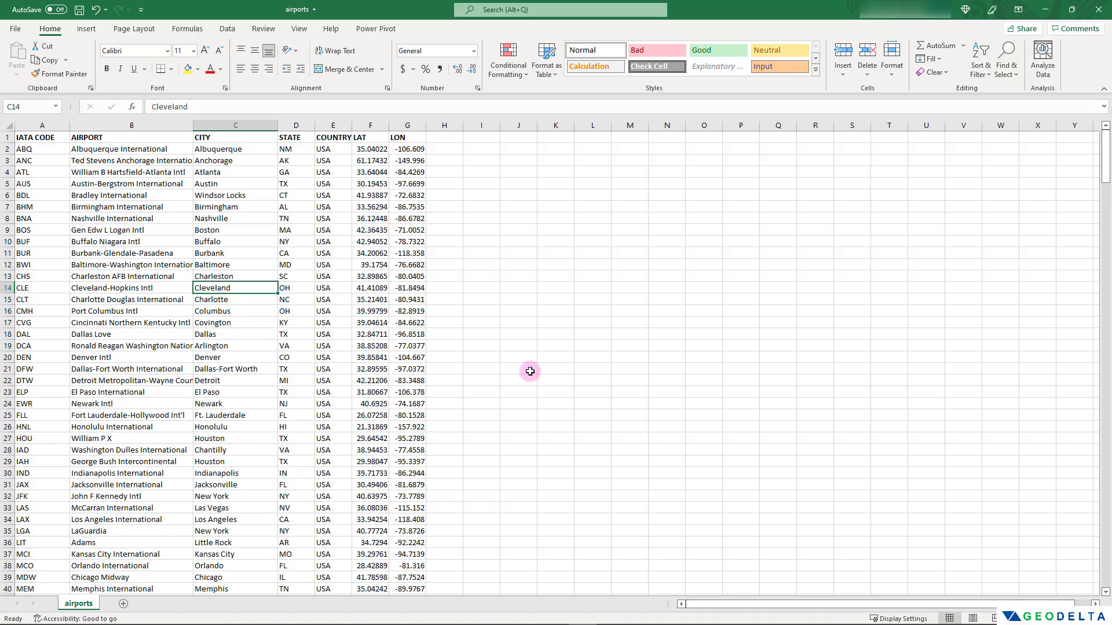
{"action": "left_click", "coordinate": [370, 323]}
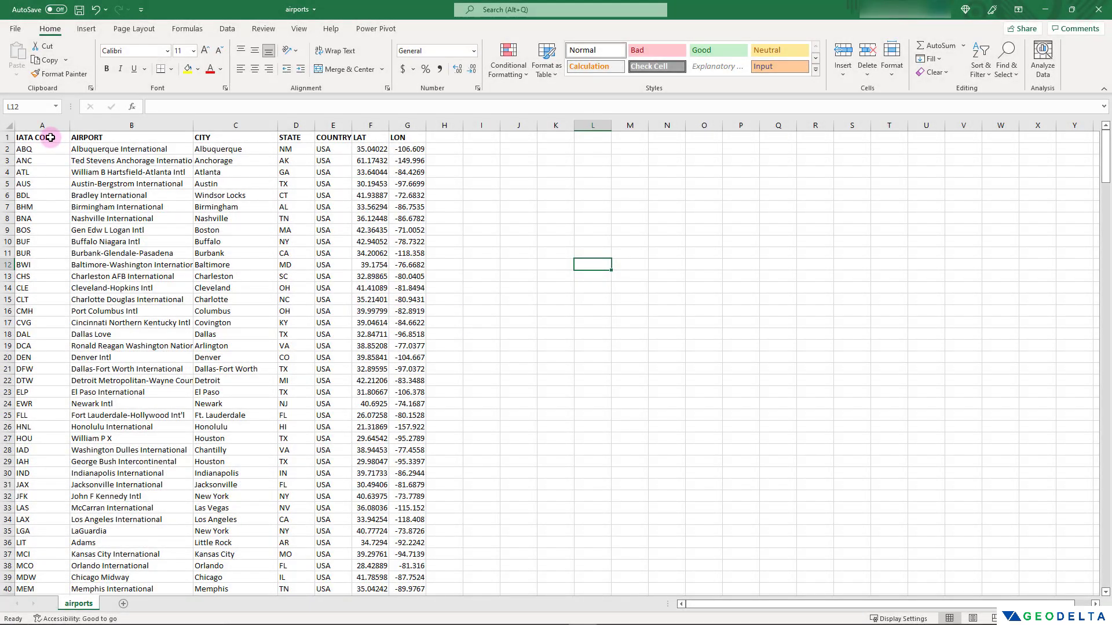
- Format the airports range A1:G342 as a table with headers in the first Light style
{"action": "left_click_drag", "start_coordinate": [51, 137], "coordinate": [410, 362]}
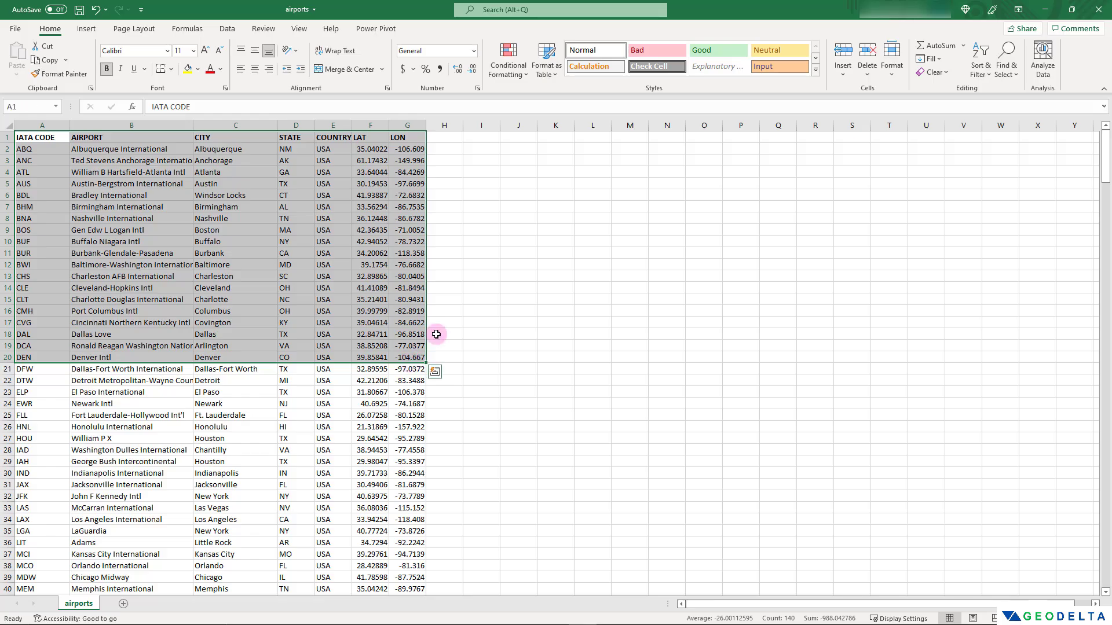
{"action": "left_click", "coordinate": [444, 322]}
{"action": "left_click_drag", "start_coordinate": [46, 139], "coordinate": [399, 270]}
{"action": "key", "text": "ctrl+shift+Down"}
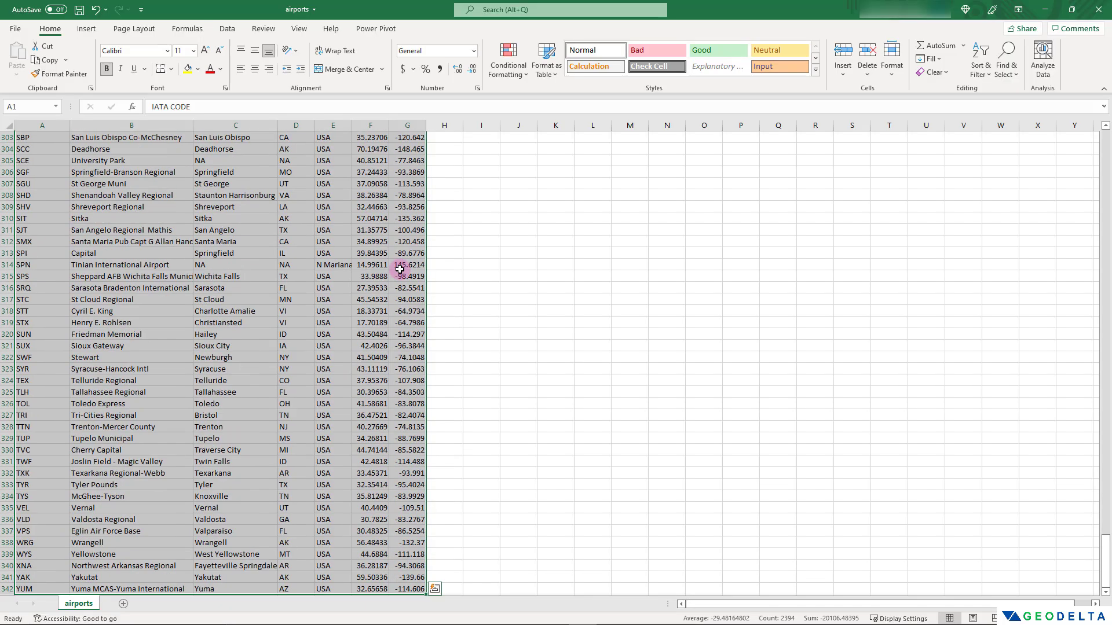
{"action": "left_click", "coordinate": [551, 73]}
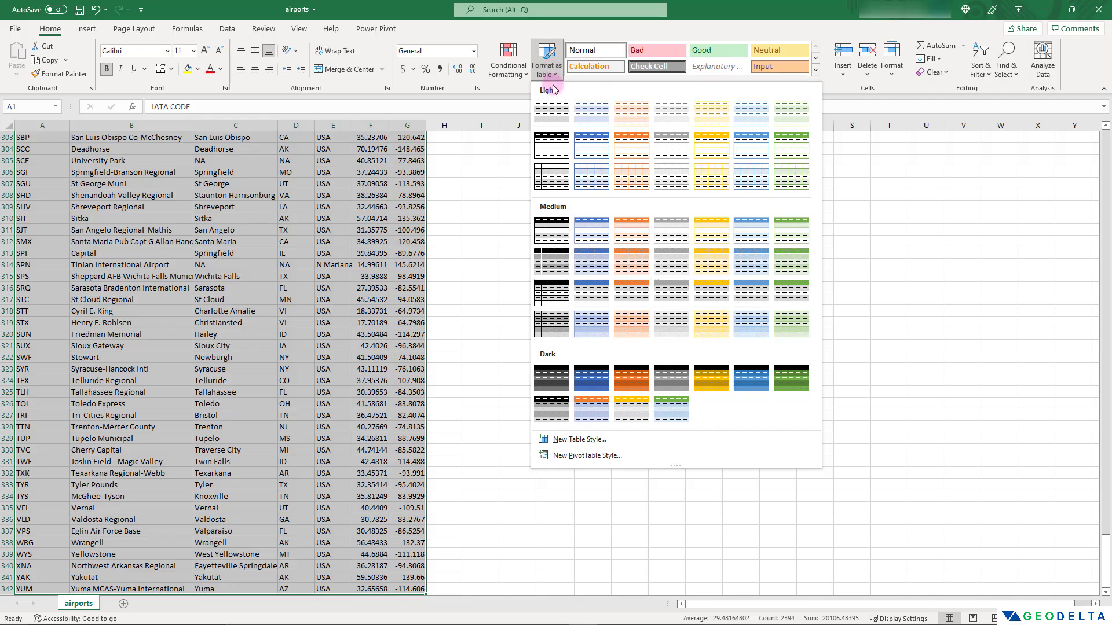
{"action": "left_click", "coordinate": [559, 115]}
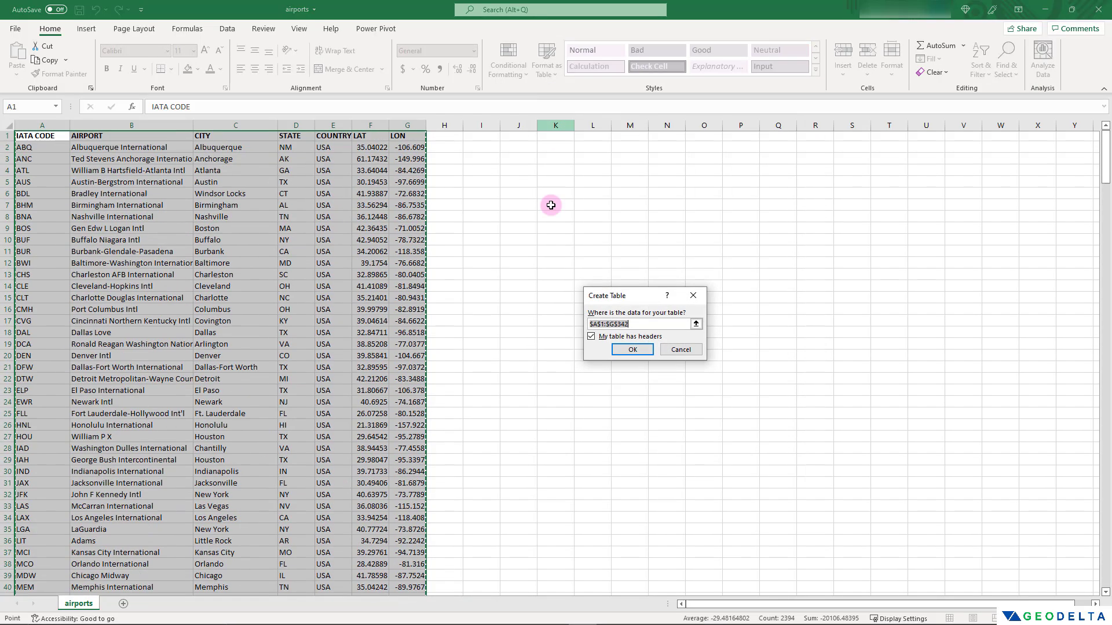
{"action": "left_click", "coordinate": [632, 349]}
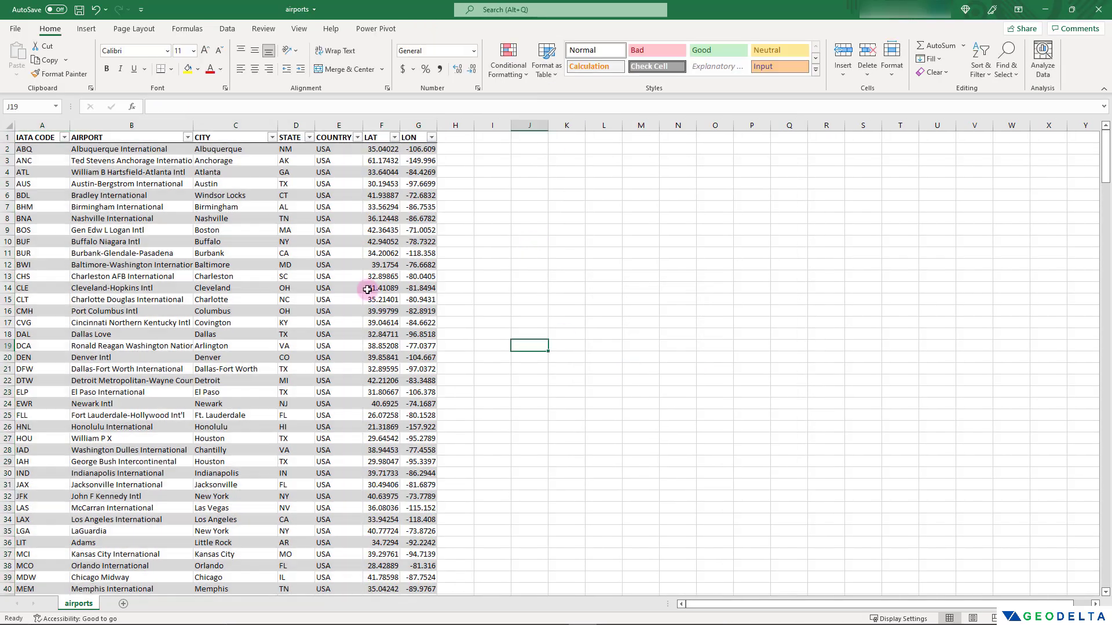
{"action": "left_click", "coordinate": [529, 346]}
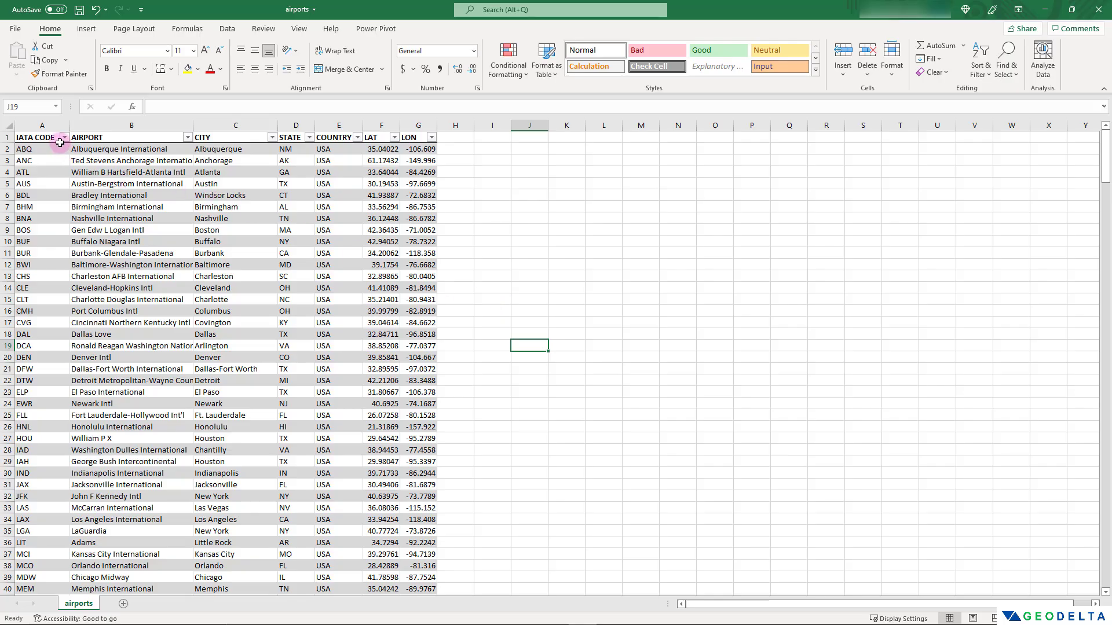
- Turn off the Filter Button so the table headers have no filter arrows
{"action": "left_click_drag", "start_coordinate": [45, 138], "coordinate": [421, 142]}
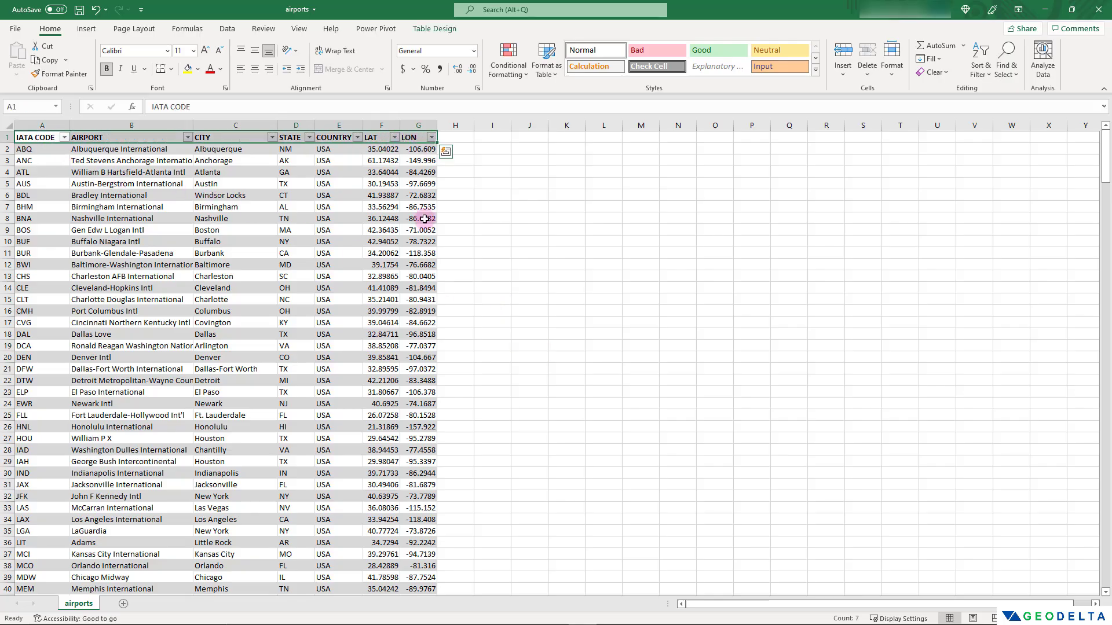
{"action": "left_click", "coordinate": [436, 29]}
{"action": "left_click", "coordinate": [458, 46]}
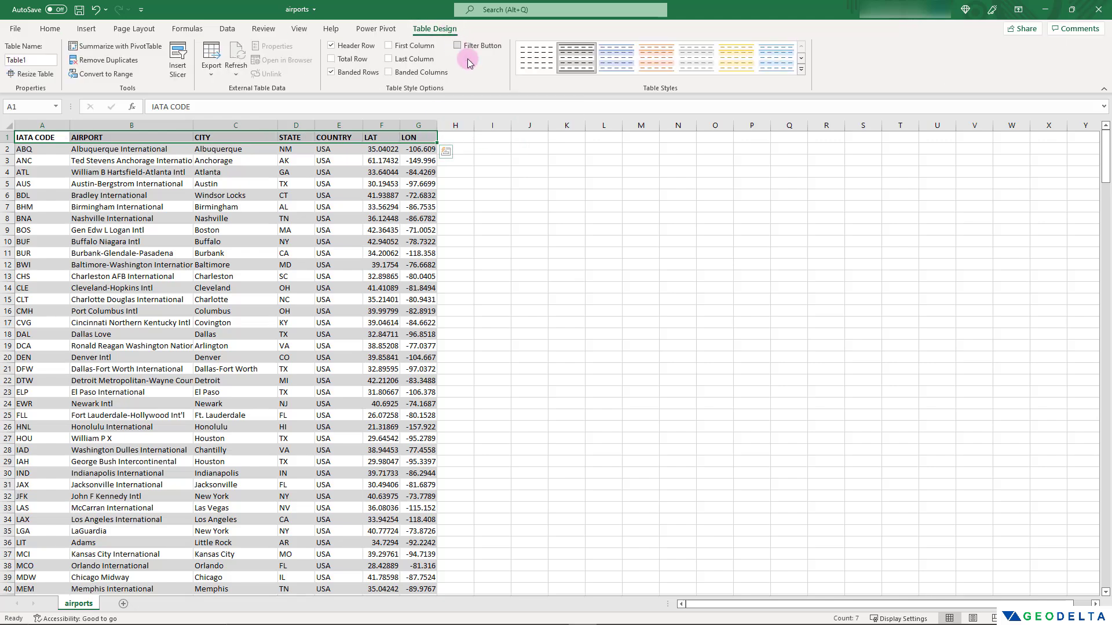
{"action": "left_click", "coordinate": [566, 334]}
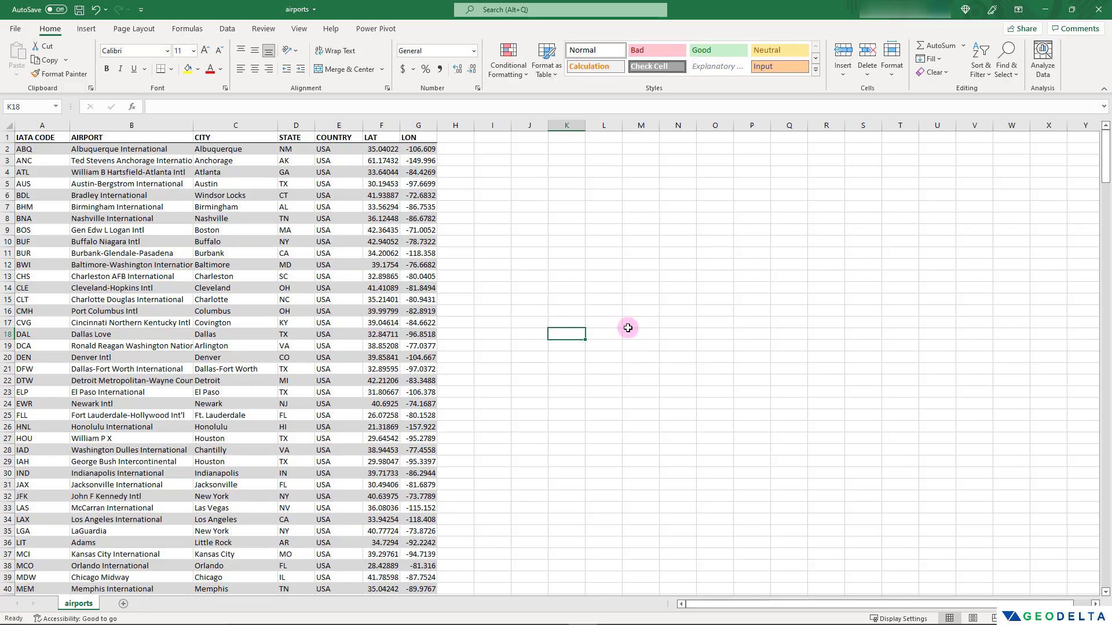
- Select the whole airports table and bring up the Insert 3D Map dropdown
{"action": "left_click_drag", "start_coordinate": [26, 139], "coordinate": [421, 246]}
{"action": "key", "text": "ctrl+shift+Down"}
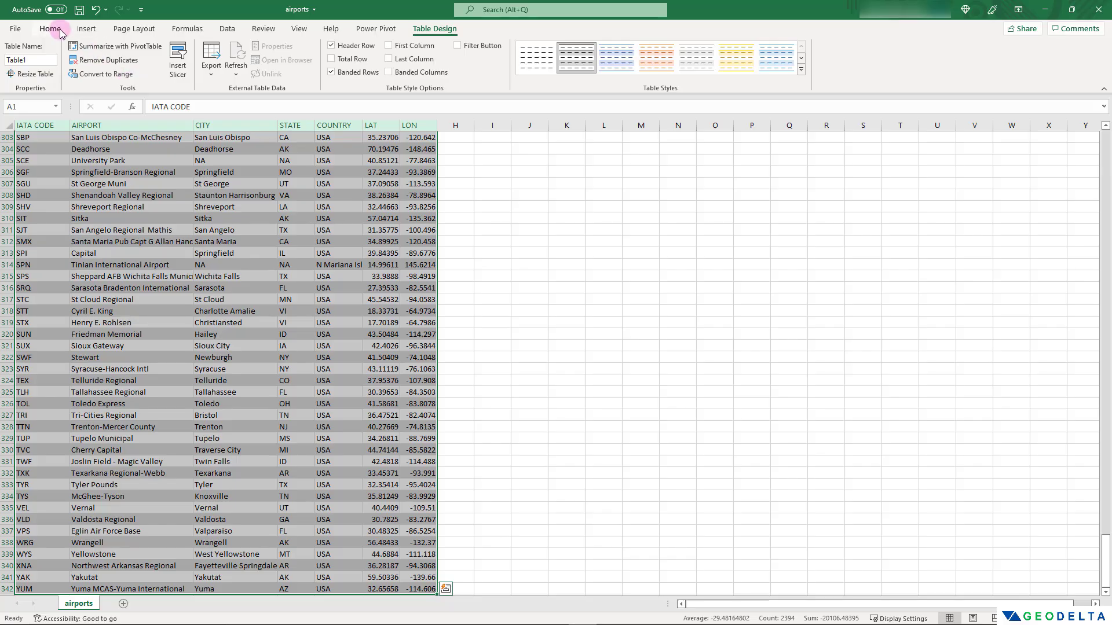
{"action": "left_click", "coordinate": [87, 29]}
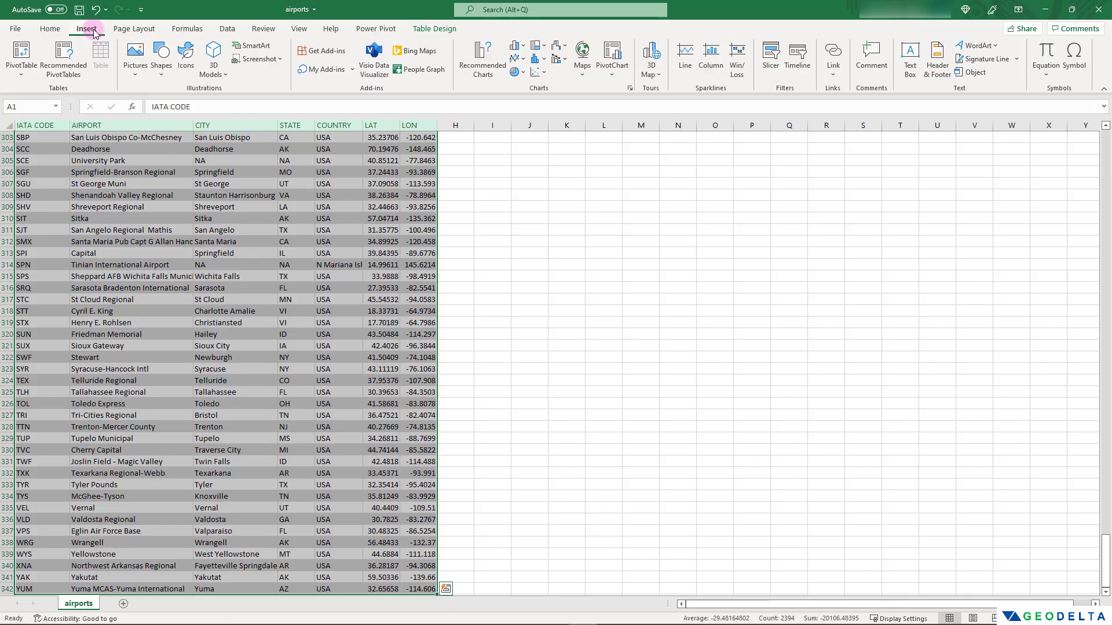
{"action": "left_click", "coordinate": [662, 75]}
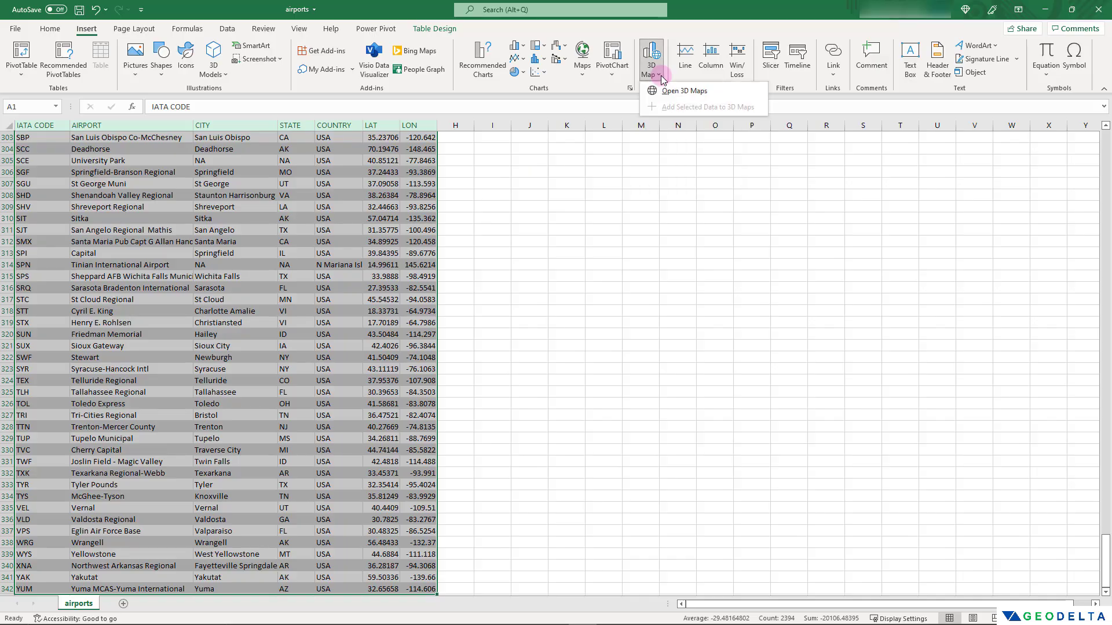
- Launch 3D Maps for the airports table and zoom the globe onto North America
{"action": "left_click", "coordinate": [719, 93]}
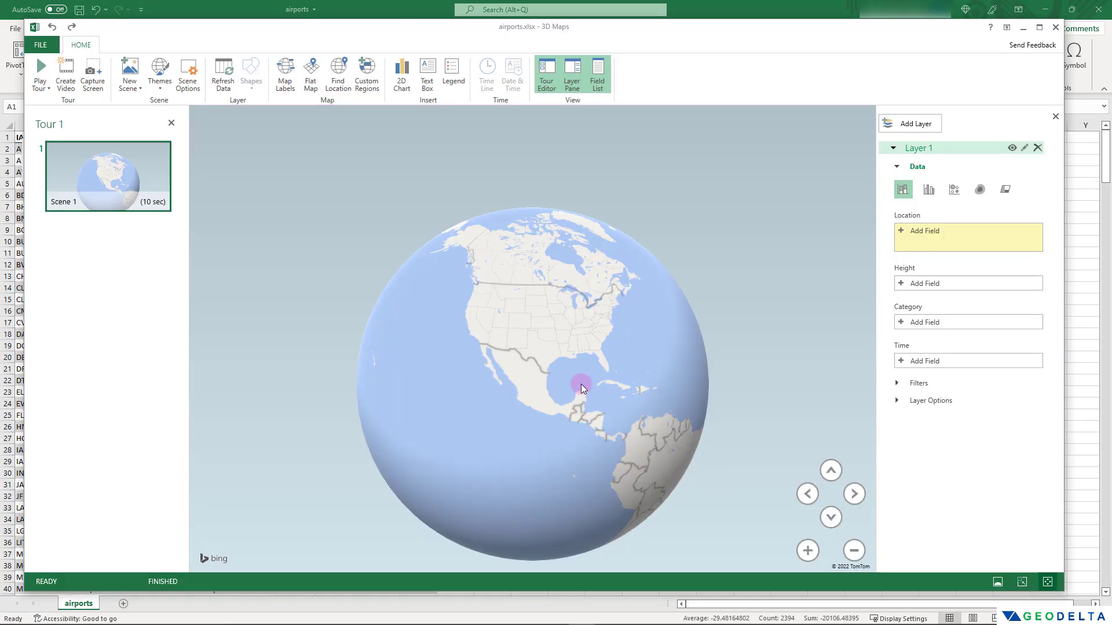
{"action": "double_click", "coordinate": [581, 384]}
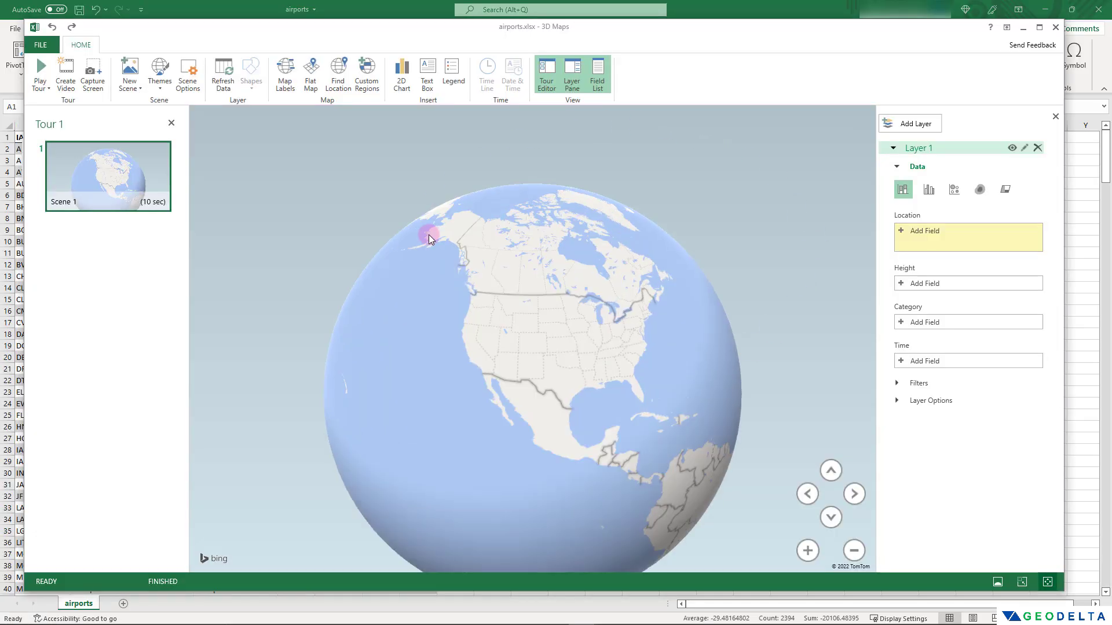
{"action": "scroll", "coordinate": [557, 335], "scroll_direction": "up", "scroll_amount": 2}
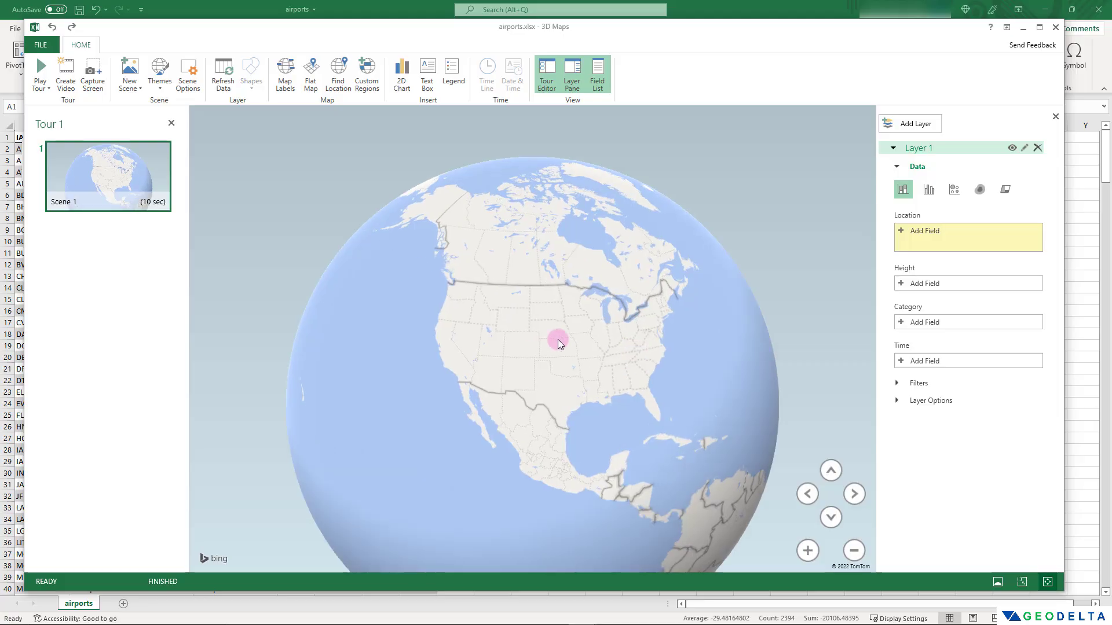
{"action": "left_click_drag", "start_coordinate": [558, 339], "coordinate": [620, 373]}
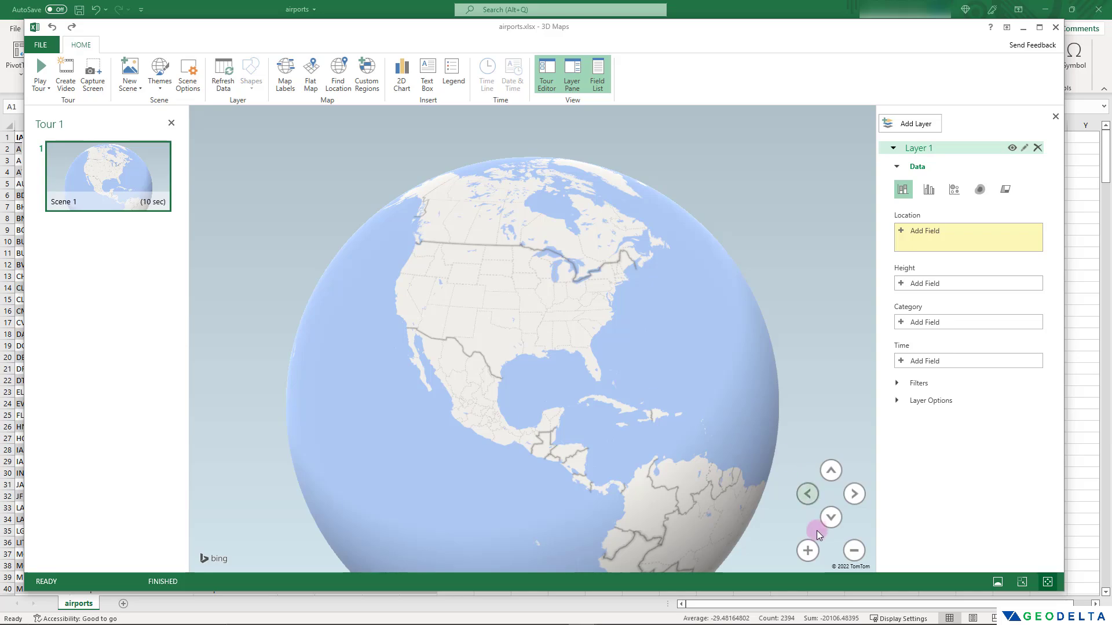
- Adjust zoom, tilt and rotation until all of North America is framed
{"action": "left_click", "coordinate": [810, 556]}
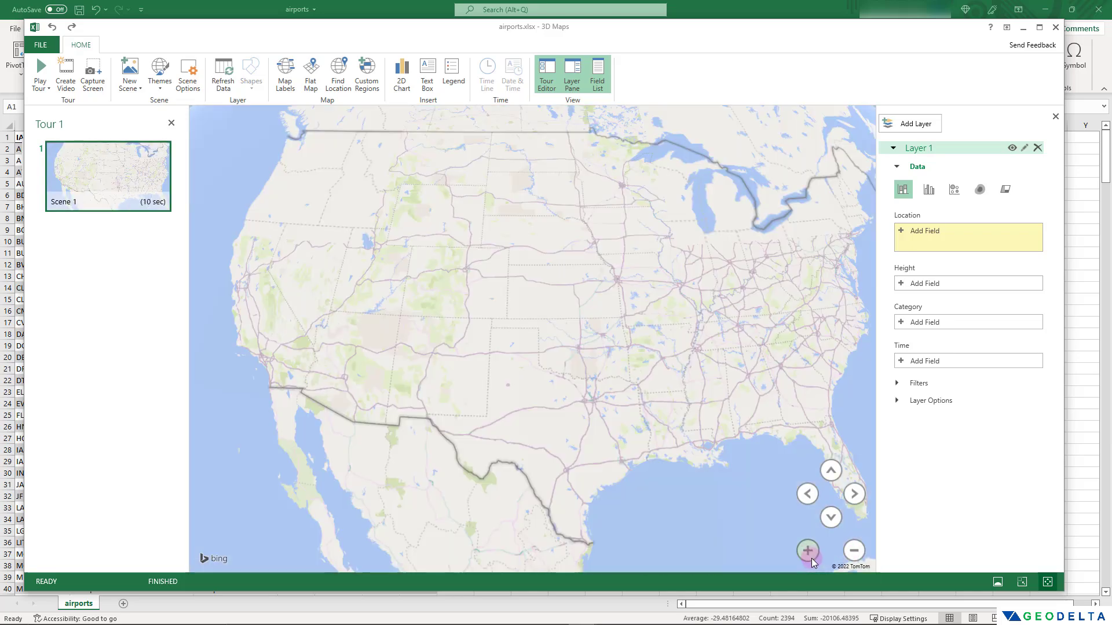
{"action": "left_click", "coordinate": [810, 555]}
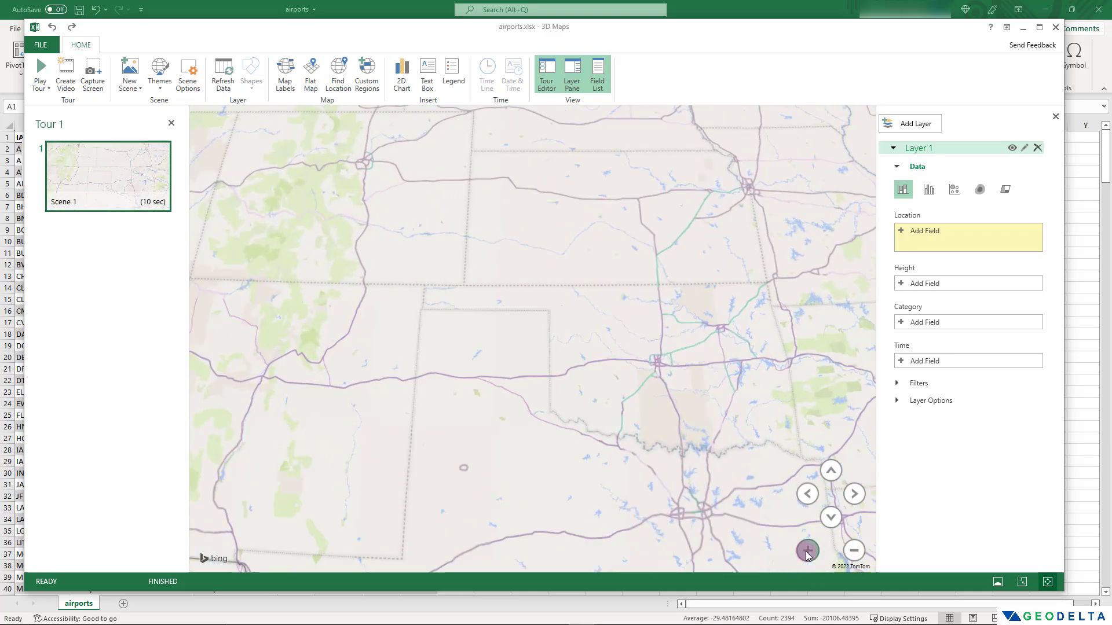
{"action": "left_click", "coordinate": [808, 551]}
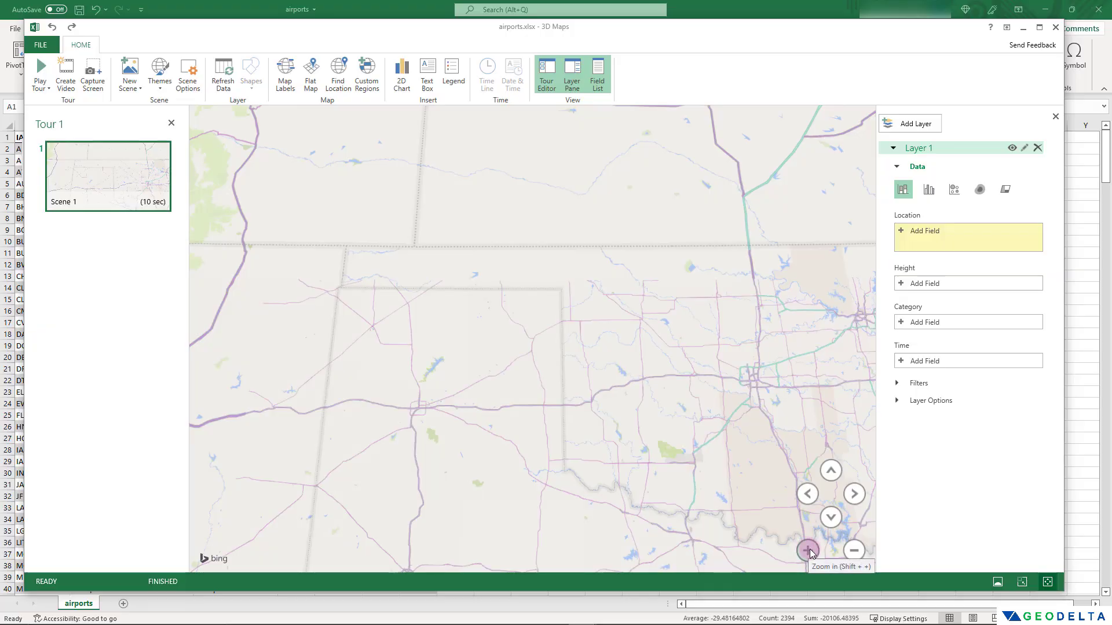
{"action": "left_click", "coordinate": [855, 551]}
{"action": "left_click", "coordinate": [855, 551]}
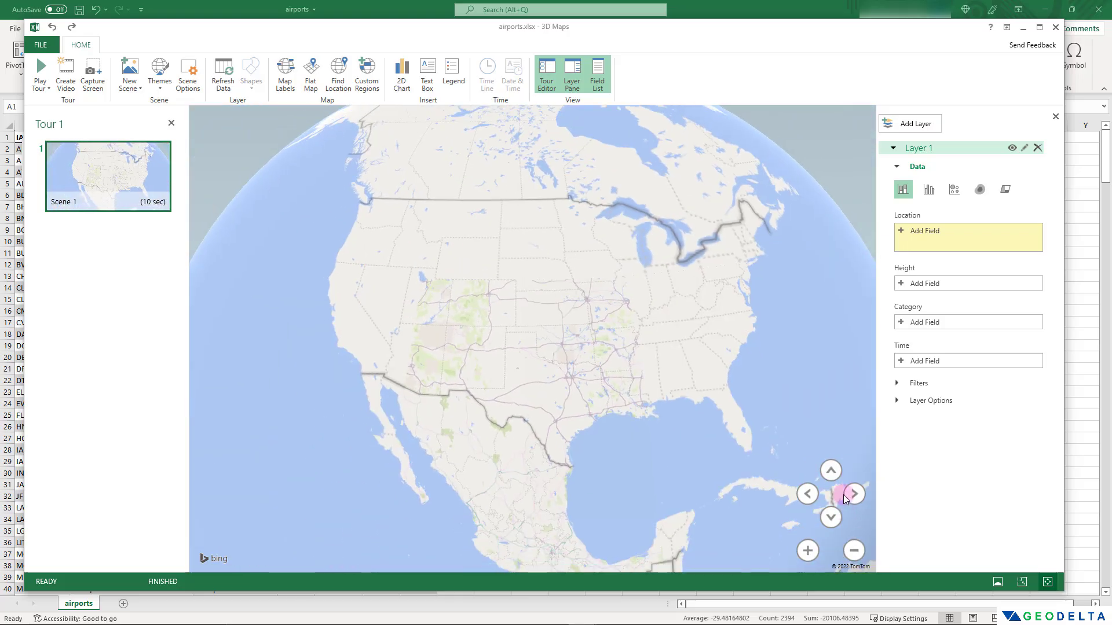
{"action": "left_click", "coordinate": [831, 471]}
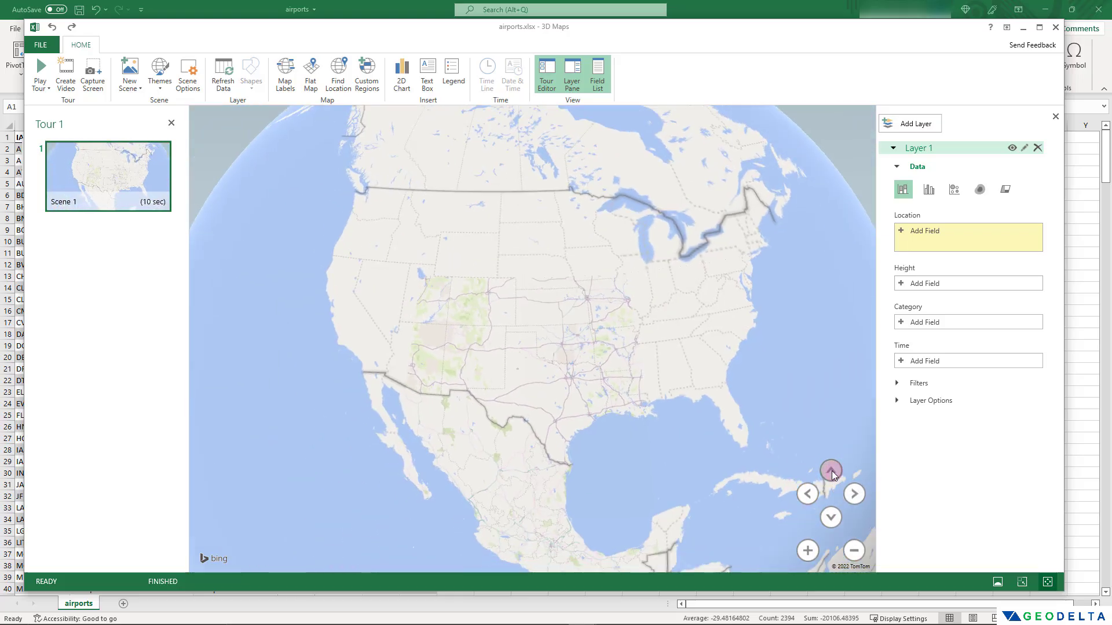
{"action": "left_click", "coordinate": [832, 471]}
{"action": "left_click", "coordinate": [830, 517]}
{"action": "left_click", "coordinate": [808, 494]}
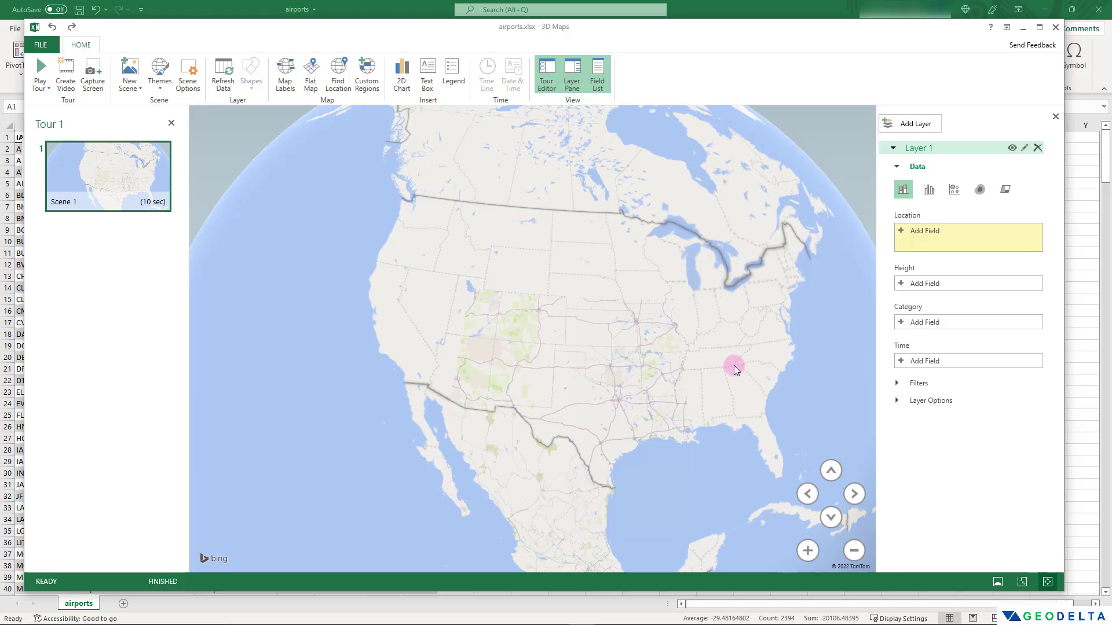
- Spin the globe, then zoom in close and pan to centre the contiguous United States
{"action": "left_click_drag", "start_coordinate": [735, 366], "coordinate": [463, 345]}
{"action": "mouse_move", "coordinate": [708, 394]}
{"action": "left_mouse_down"}
{"action": "mouse_move", "coordinate": [556, 402]}
{"action": "mouse_move", "coordinate": [515, 381]}
{"action": "mouse_move", "coordinate": [659, 411]}
{"action": "mouse_move", "coordinate": [722, 401]}
{"action": "left_mouse_up"}
{"action": "left_click_drag", "start_coordinate": [451, 429], "coordinate": [554, 371]}
{"action": "left_click_drag", "start_coordinate": [620, 383], "coordinate": [509, 439]}
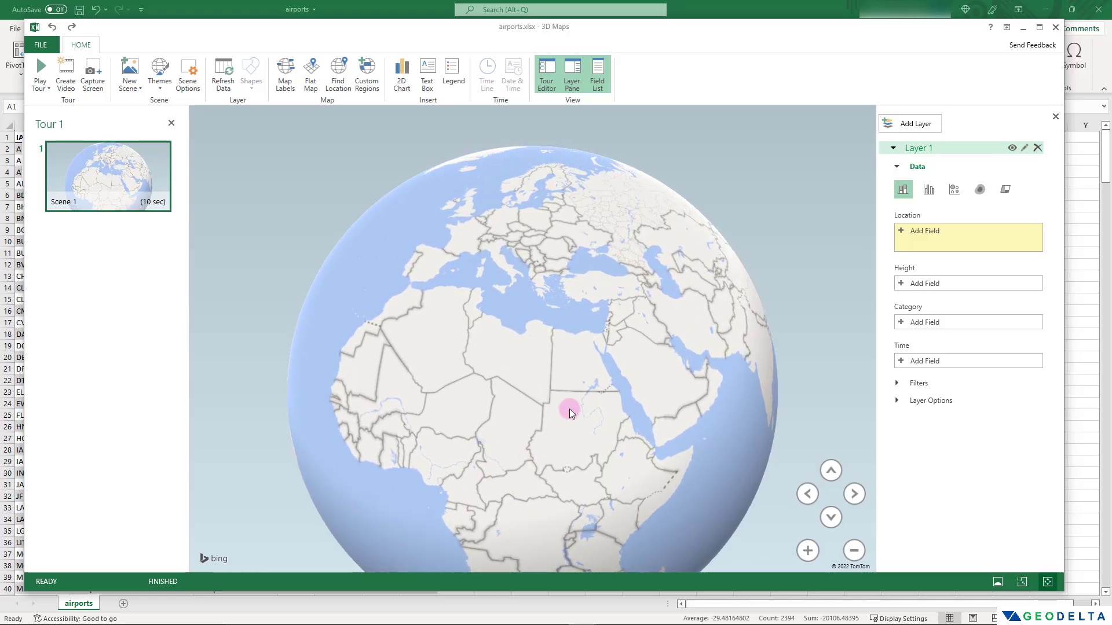
{"action": "scroll", "coordinate": [568, 409], "scroll_direction": "up", "scroll_amount": 5}
{"action": "scroll", "coordinate": [569, 409], "scroll_direction": "down", "scroll_amount": 4}
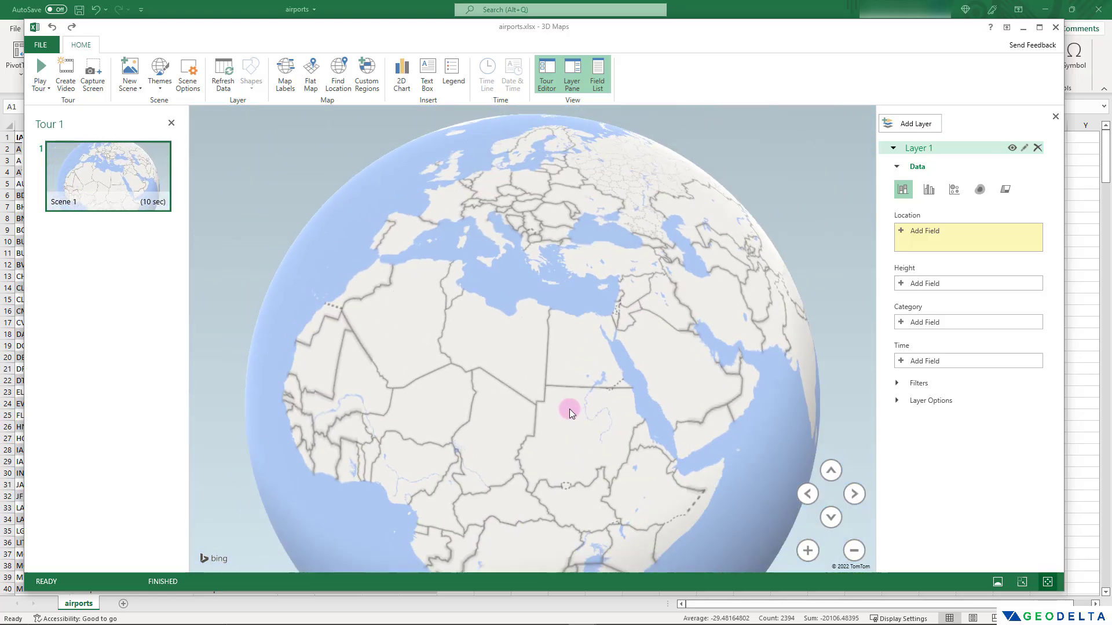
{"action": "left_click_drag", "start_coordinate": [568, 409], "coordinate": [675, 426]}
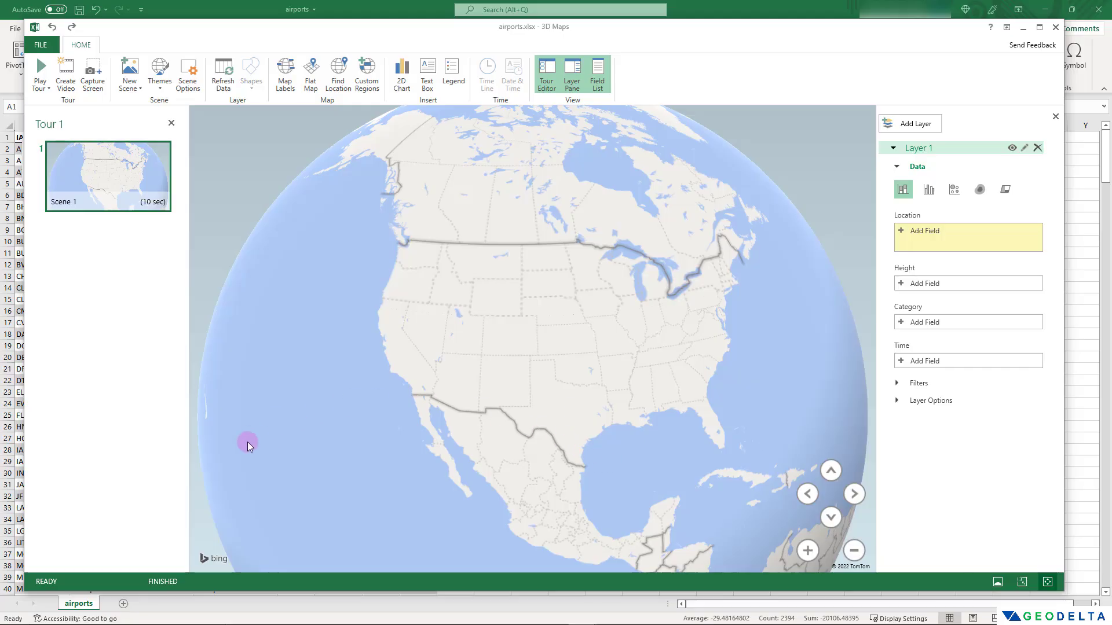
{"action": "double_click", "coordinate": [419, 353]}
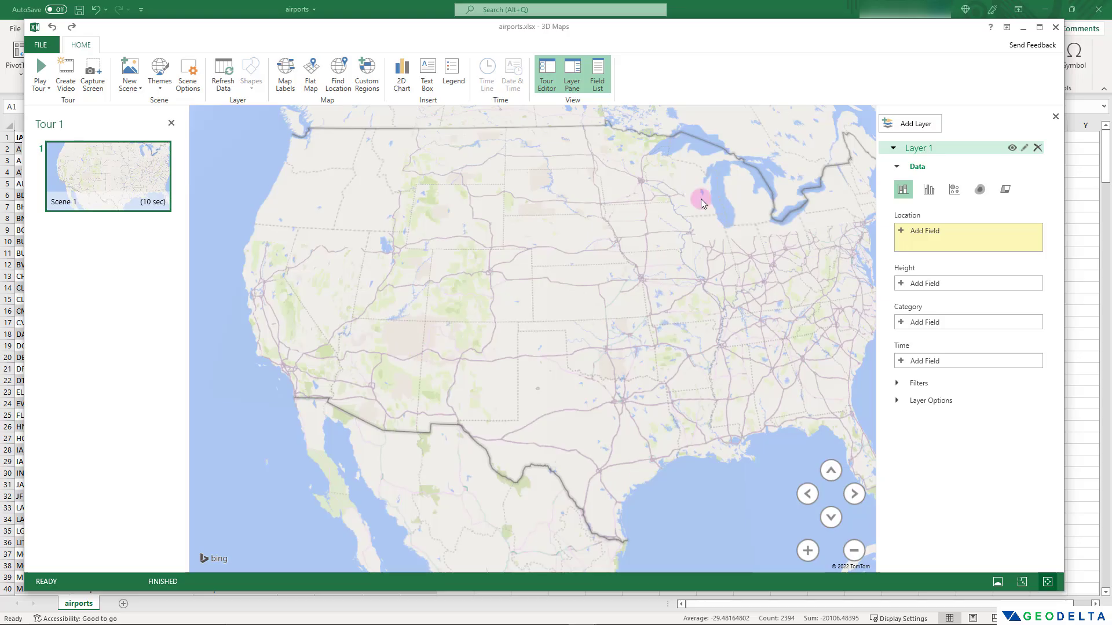
{"action": "left_click_drag", "start_coordinate": [672, 394], "coordinate": [686, 373]}
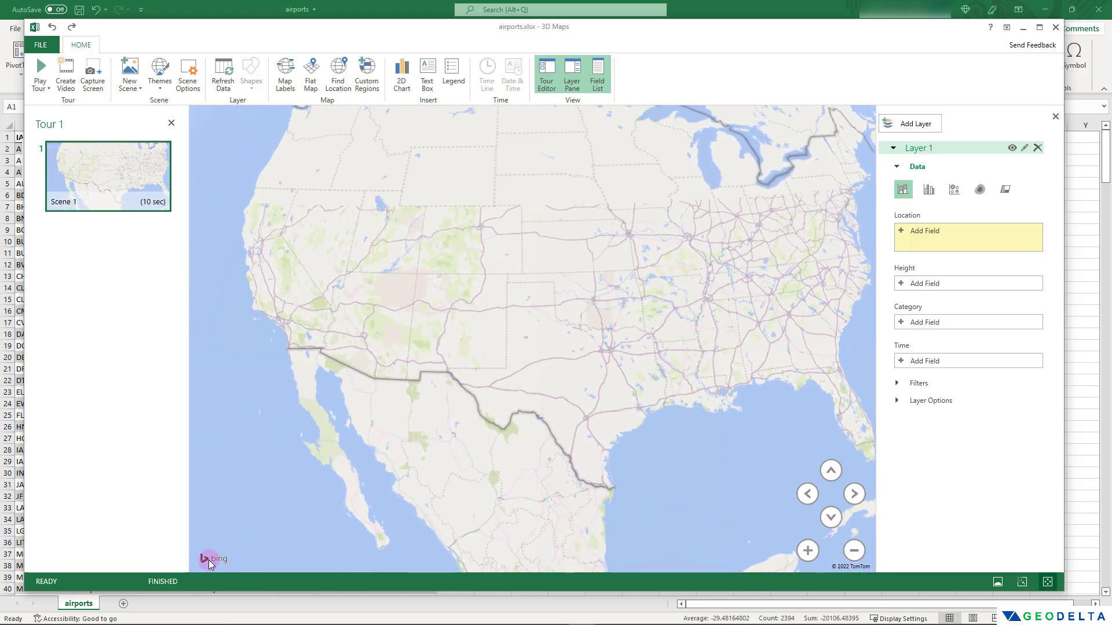
{"action": "left_click_drag", "start_coordinate": [621, 280], "coordinate": [625, 314]}
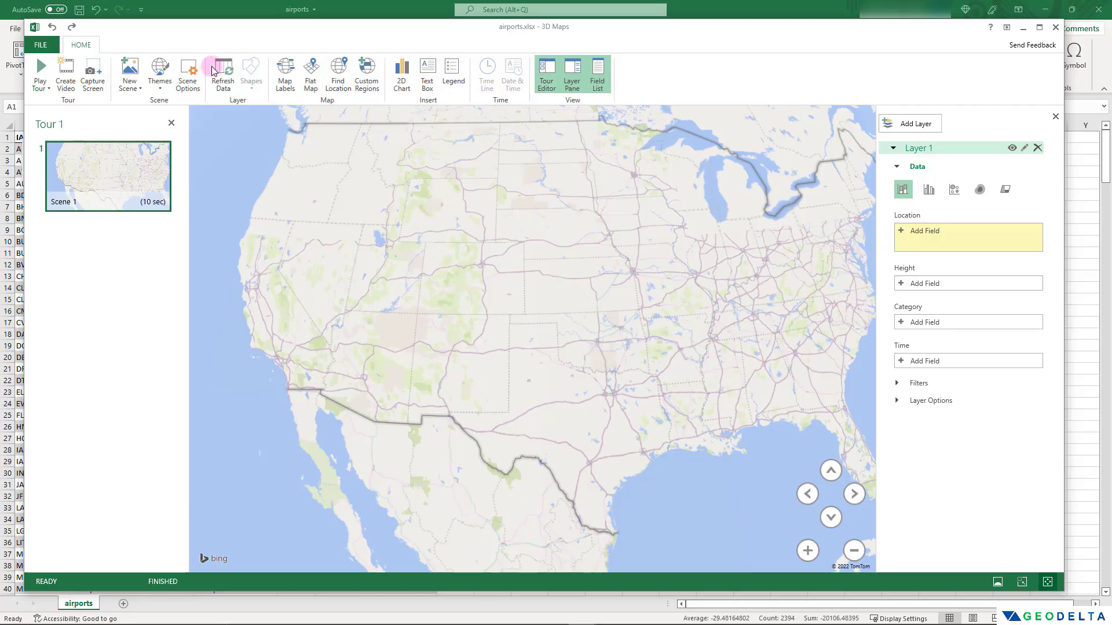
- Zoom back out to the globe and resize the 3D Maps window to reveal the airports sheet
{"action": "double_click", "coordinate": [632, 296]}
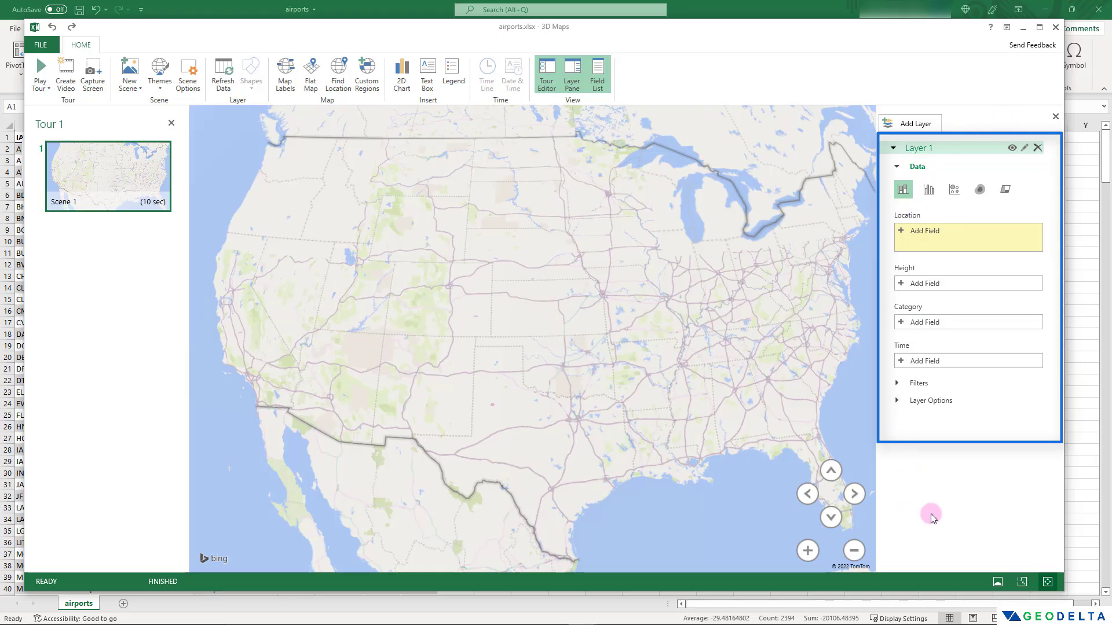
{"action": "scroll", "coordinate": [652, 323], "scroll_direction": "down", "scroll_amount": 2}
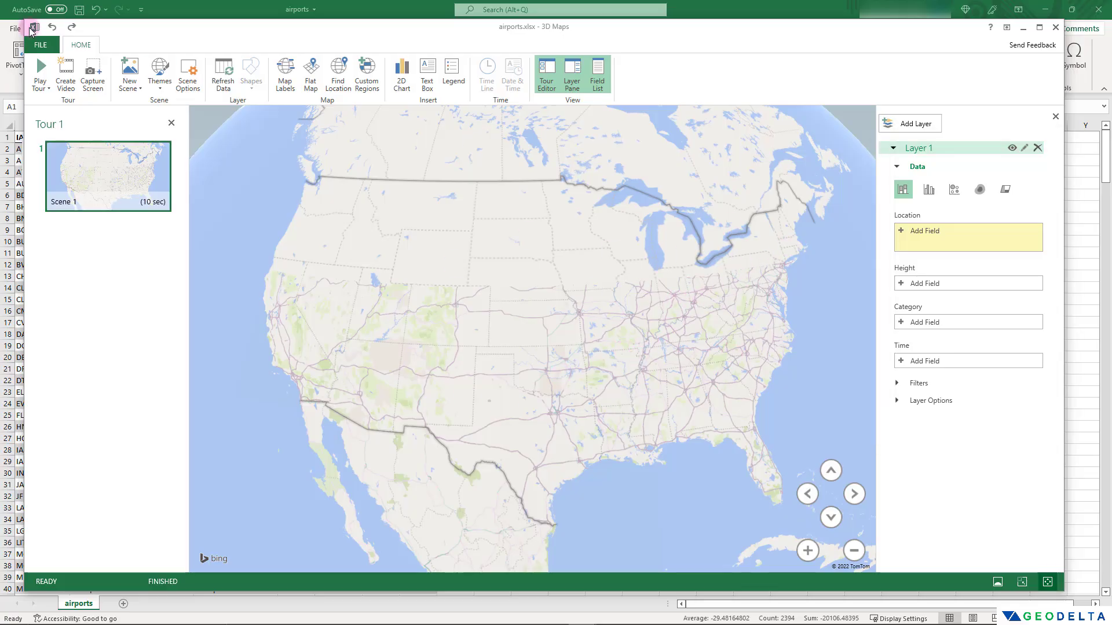
{"action": "left_click_drag", "start_coordinate": [28, 28], "coordinate": [409, 128]}
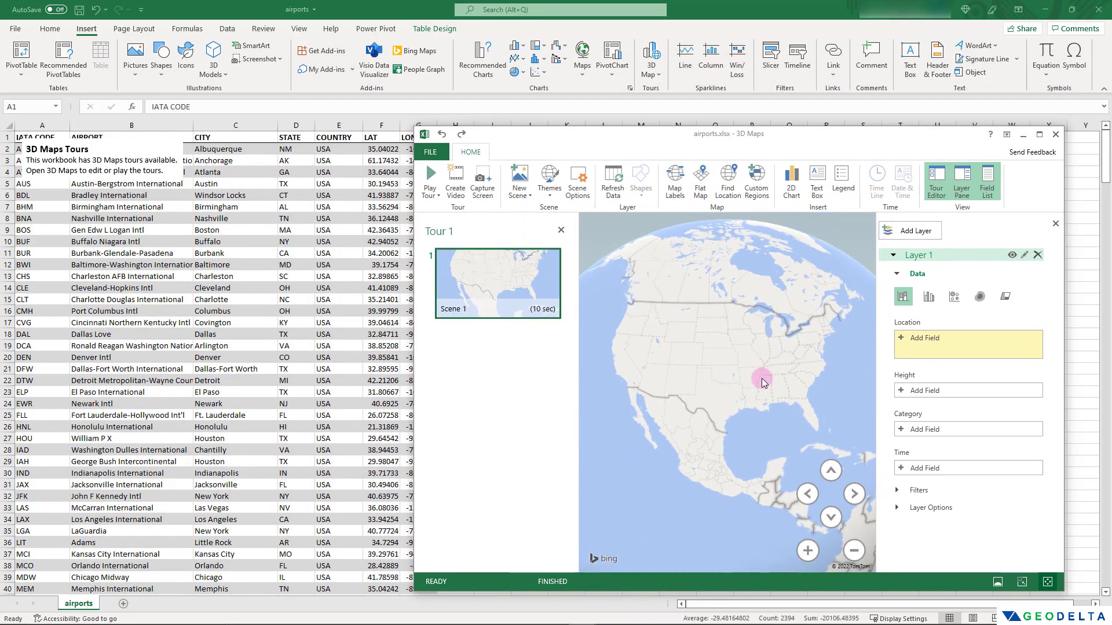
- Move the 3D Maps window right and add LON from Table1 as Layer 1's location field
{"action": "left_click_drag", "start_coordinate": [514, 139], "coordinate": [574, 138]}
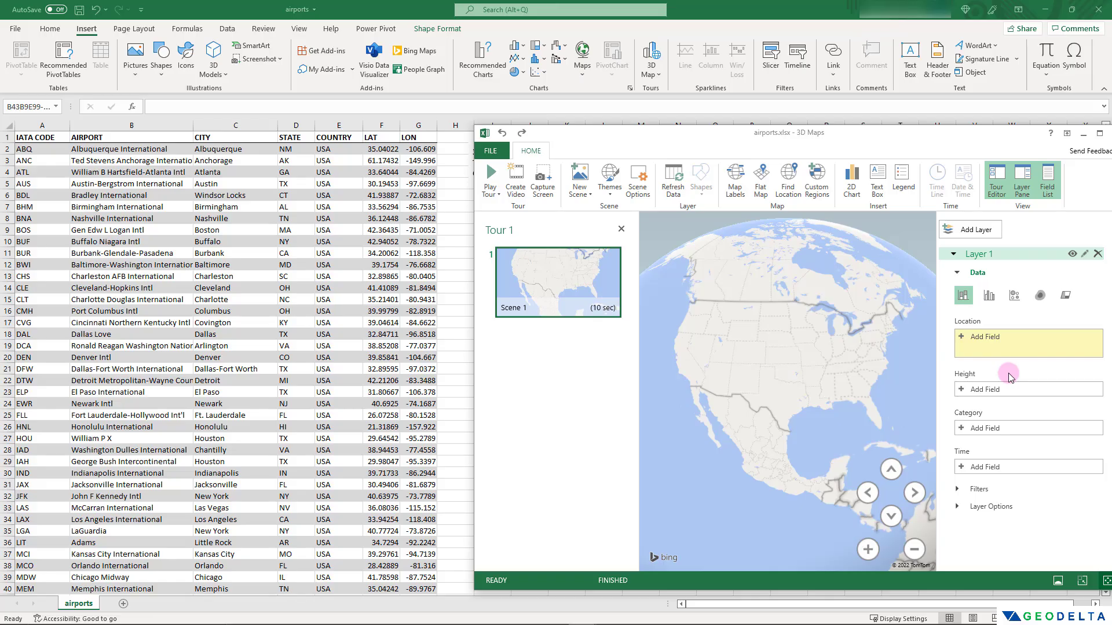
{"action": "left_click", "coordinate": [987, 342]}
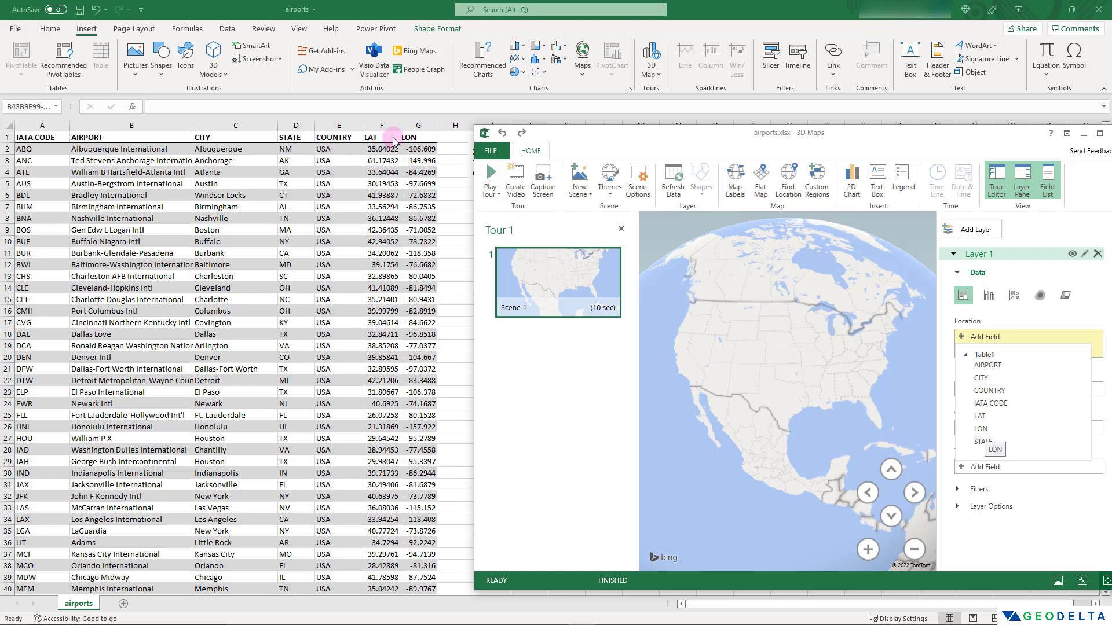
{"action": "left_click", "coordinate": [987, 431]}
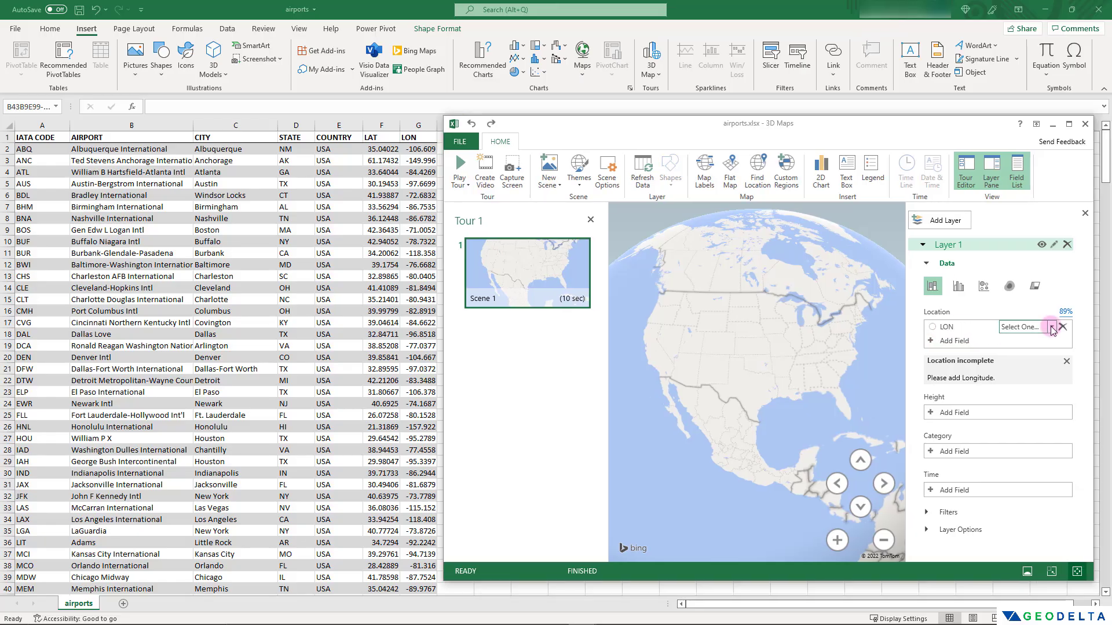
- Set LON as Longitude, then add LAT and set it as Latitude
{"action": "left_click", "coordinate": [1051, 327]}
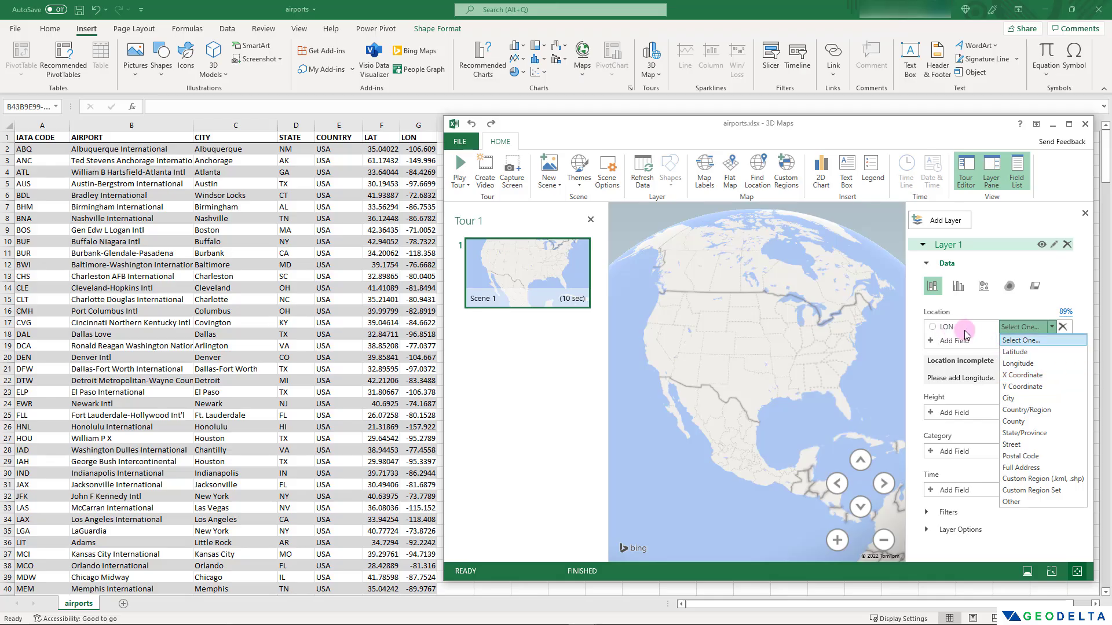
{"action": "left_click", "coordinate": [1034, 363]}
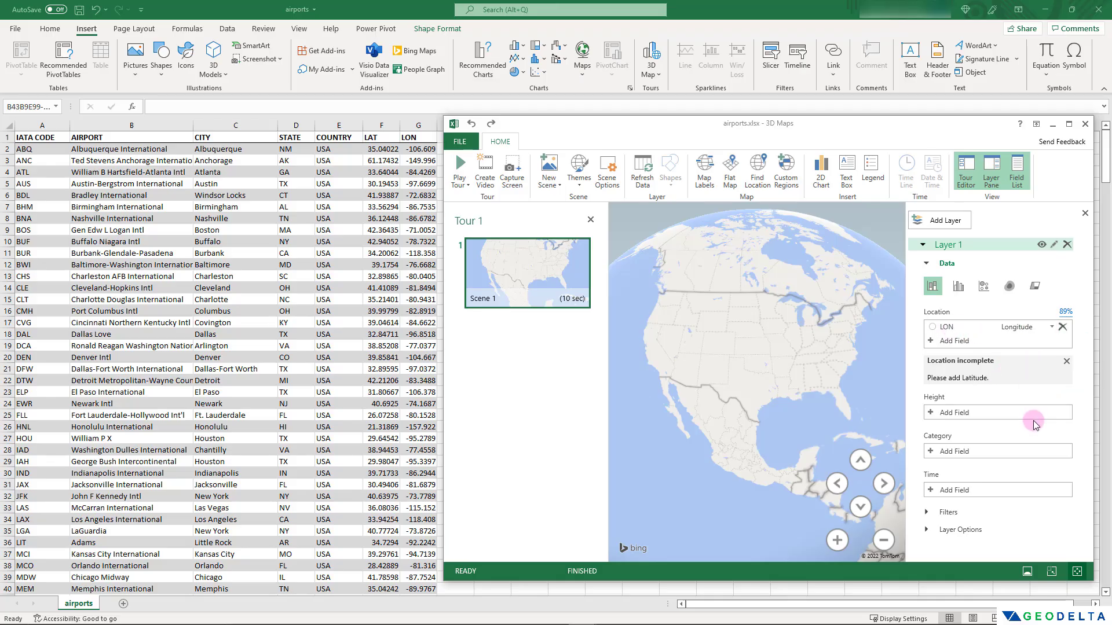
{"action": "left_click", "coordinate": [955, 343]}
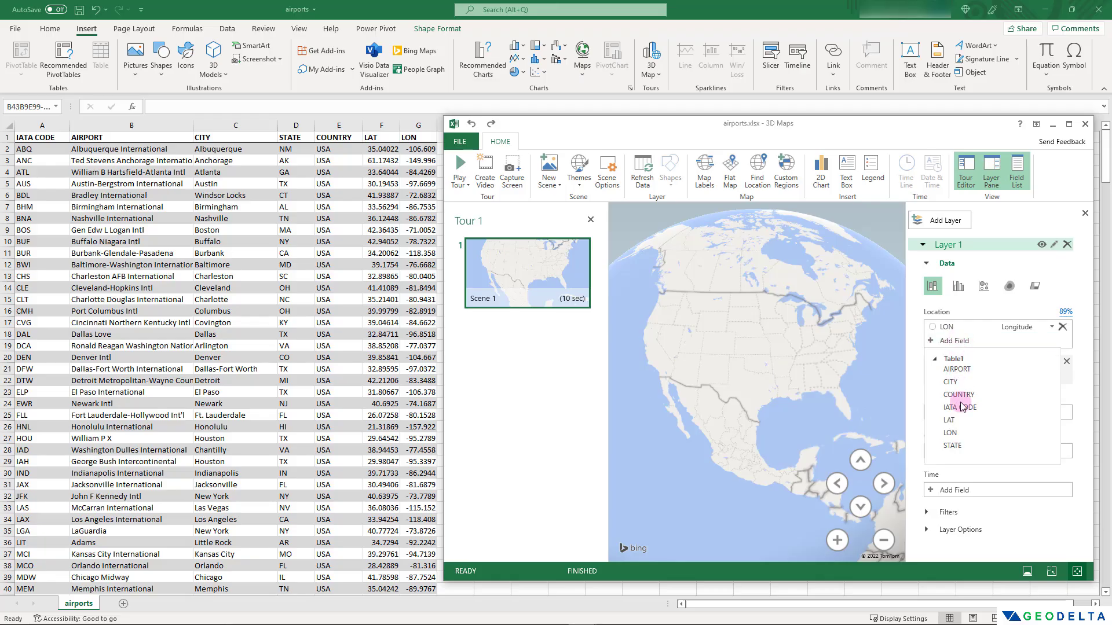
{"action": "left_click", "coordinate": [960, 421]}
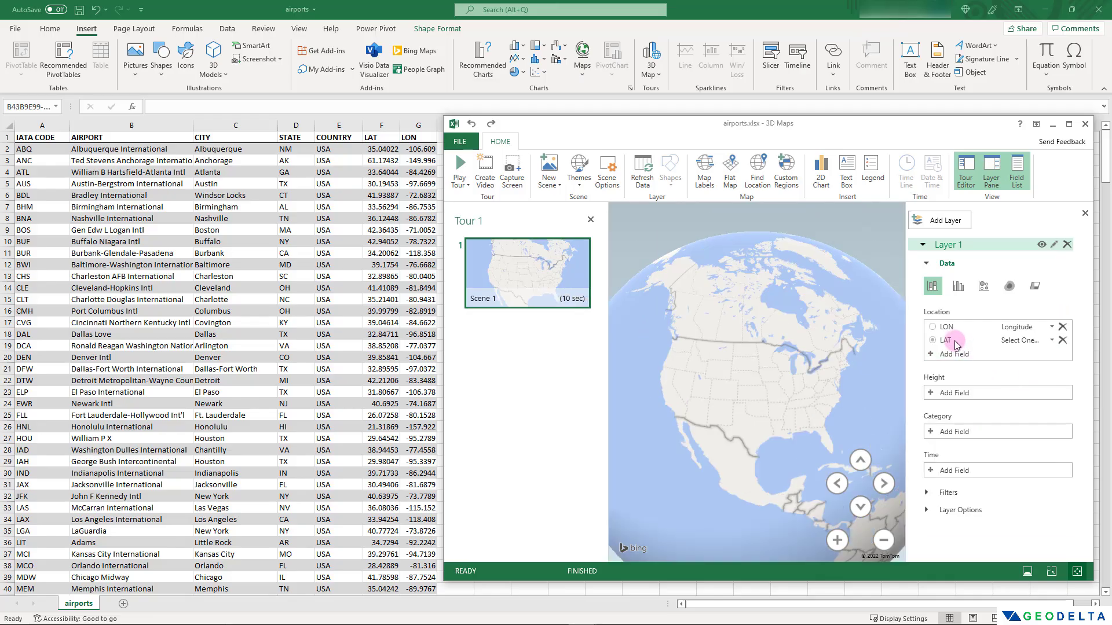
{"action": "left_click", "coordinate": [1052, 341]}
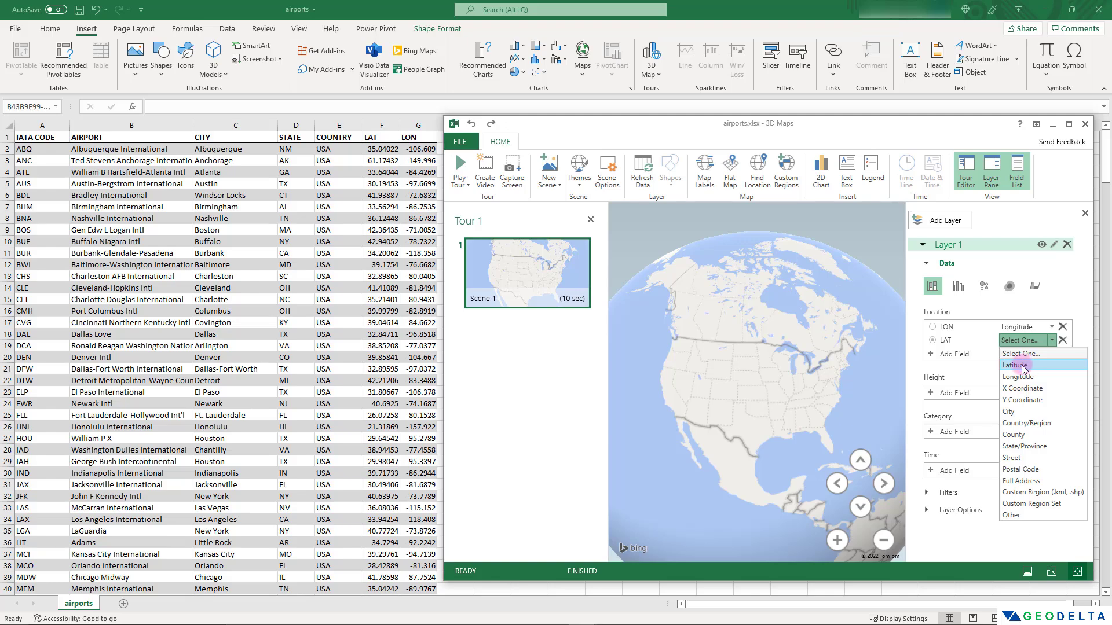
{"action": "left_click", "coordinate": [1022, 366]}
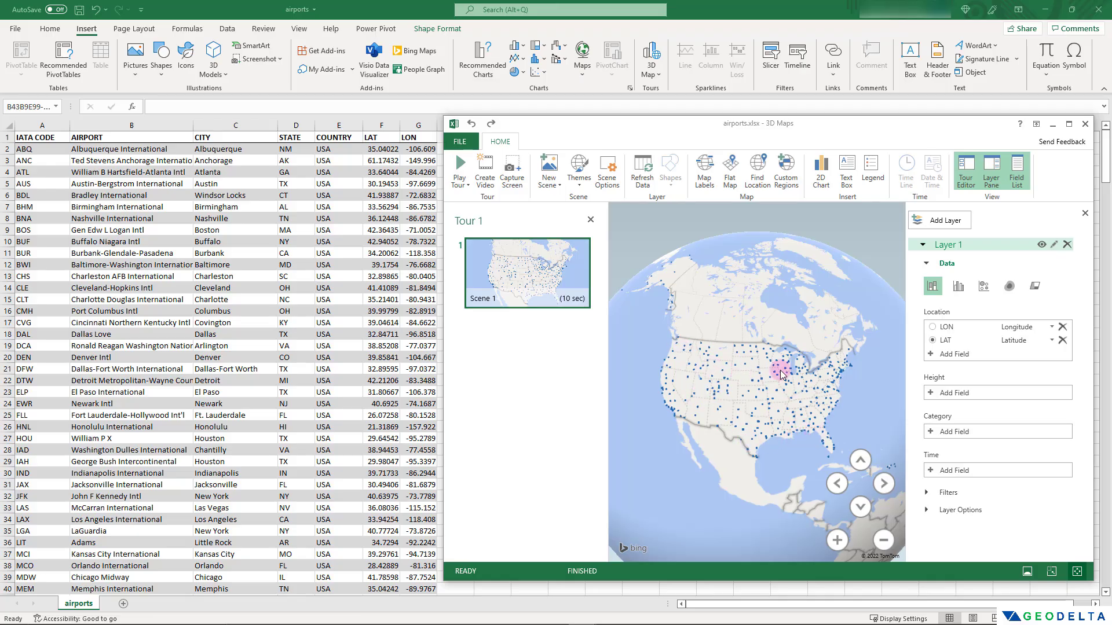
- Maximize the 3D Maps window and rotate the globe to view the plotted airports
{"action": "left_click", "coordinate": [1069, 127]}
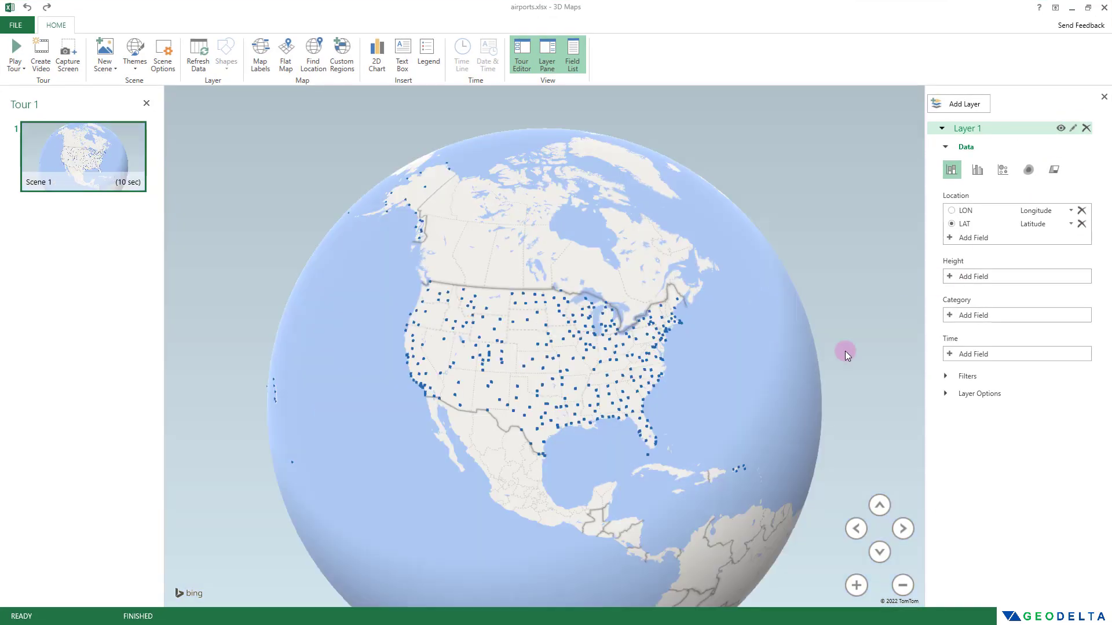
{"action": "scroll", "coordinate": [532, 420], "scroll_direction": "up", "scroll_amount": 3}
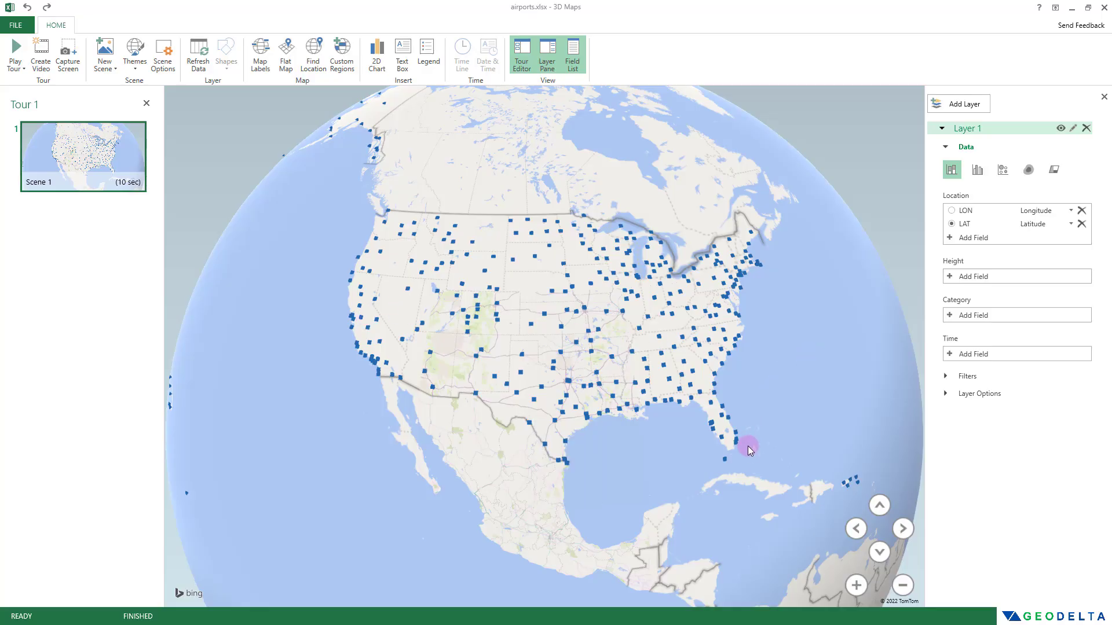
{"action": "scroll", "coordinate": [749, 446], "scroll_direction": "down", "scroll_amount": 2}
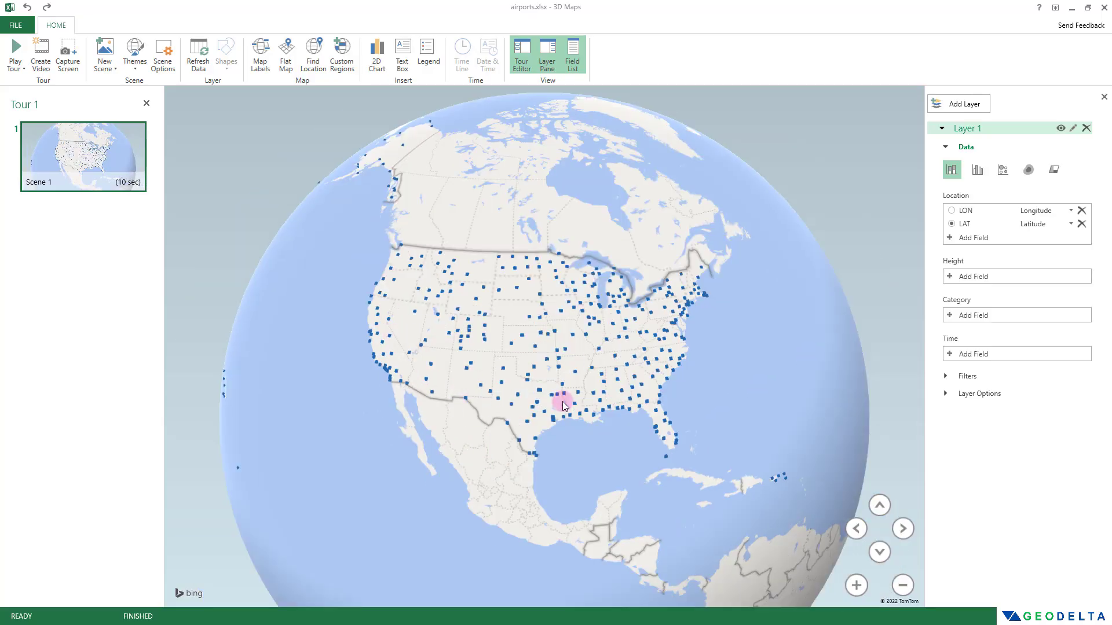
{"action": "left_click_drag", "start_coordinate": [367, 395], "coordinate": [409, 362]}
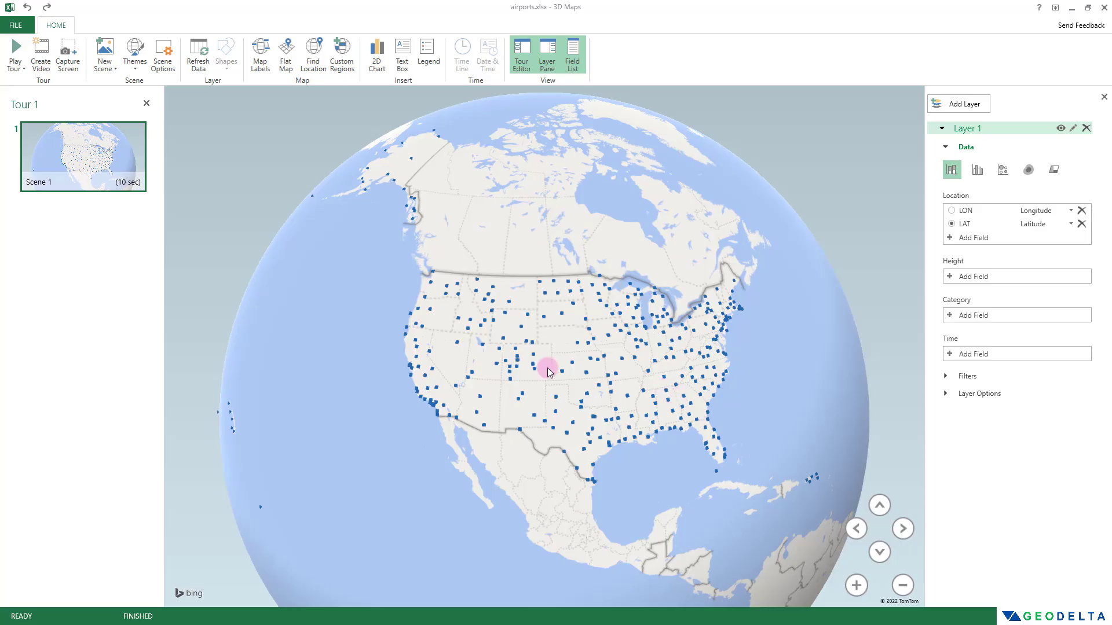
{"action": "left_click_drag", "start_coordinate": [549, 371], "coordinate": [599, 513]}
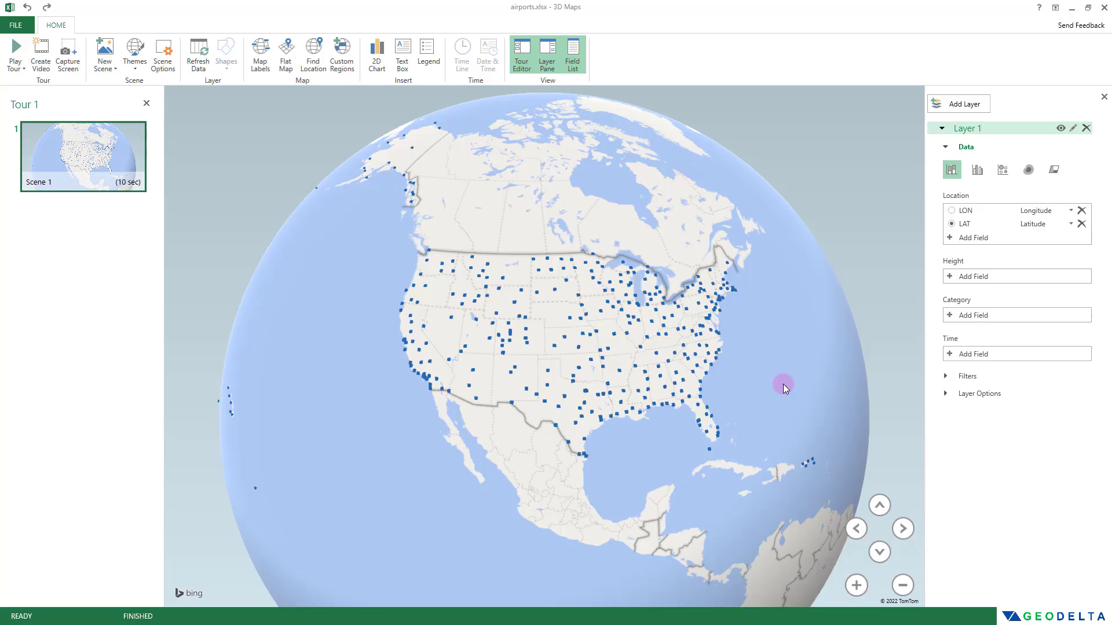
{"action": "scroll", "coordinate": [485, 443], "scroll_direction": "up", "scroll_amount": 3}
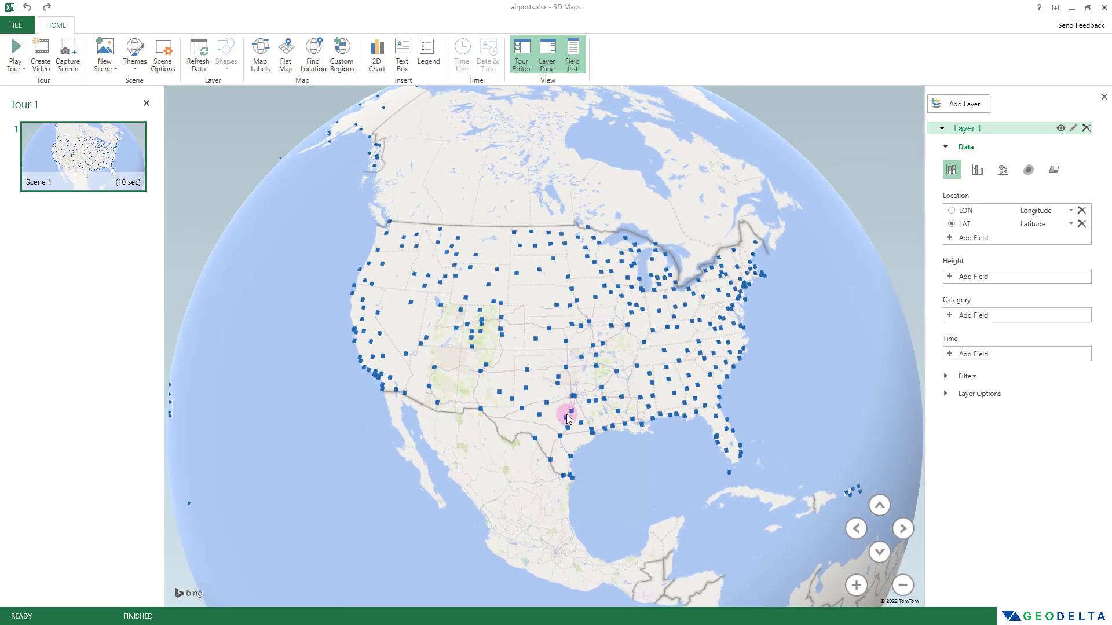
{"action": "scroll", "coordinate": [530, 421], "scroll_direction": "up", "scroll_amount": 3}
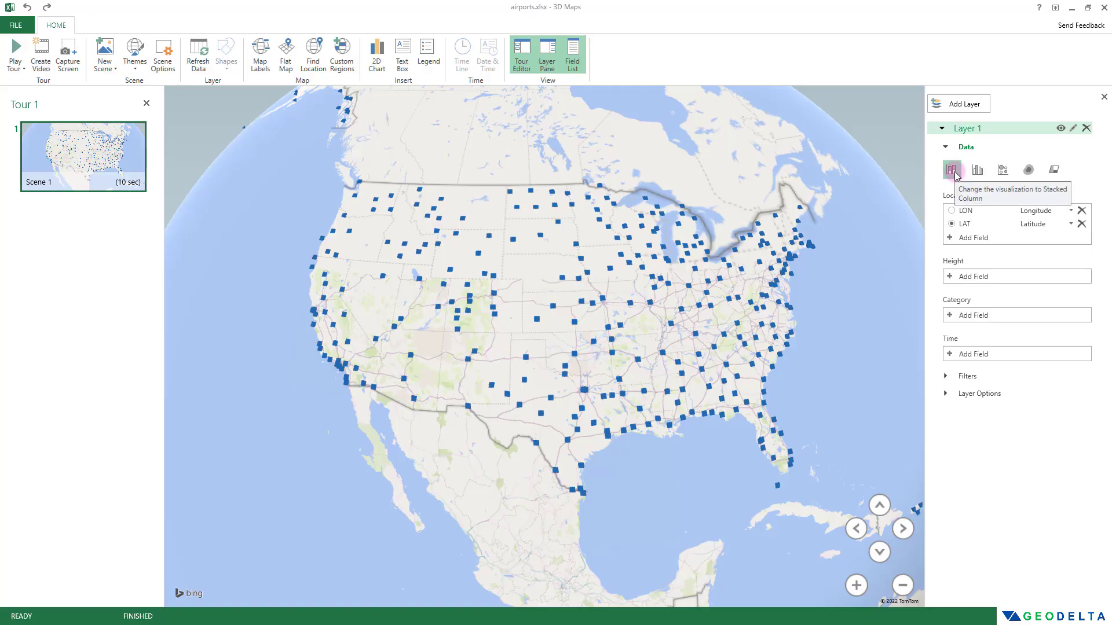
- Switch the layer to bubbles at 62% size, 100% opacity, coloured red
{"action": "left_click", "coordinate": [1004, 170]}
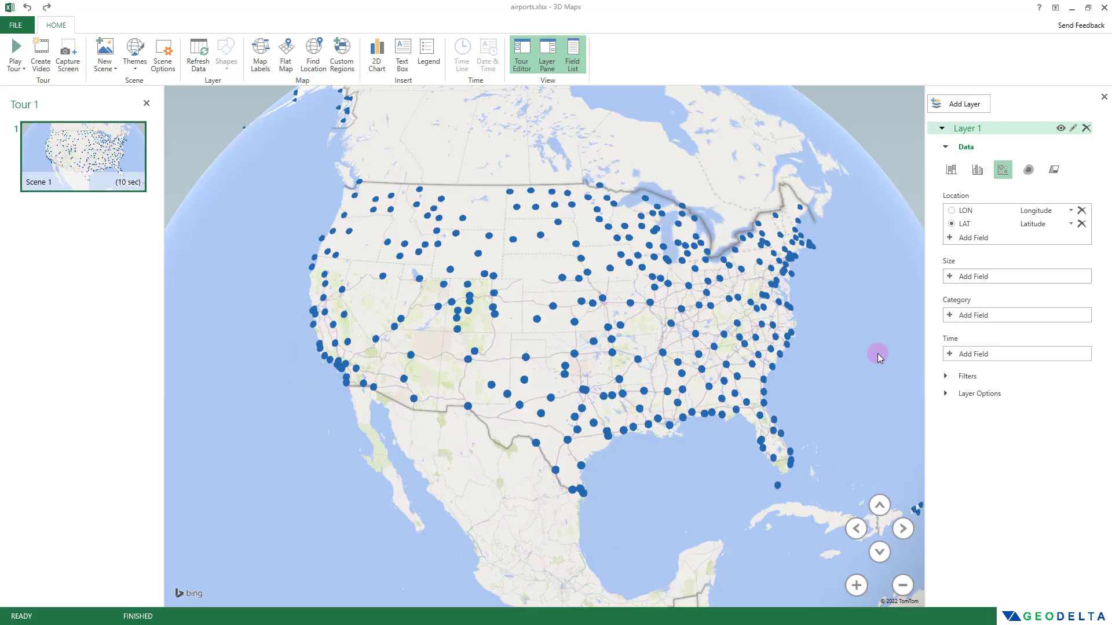
{"action": "left_click", "coordinate": [947, 396]}
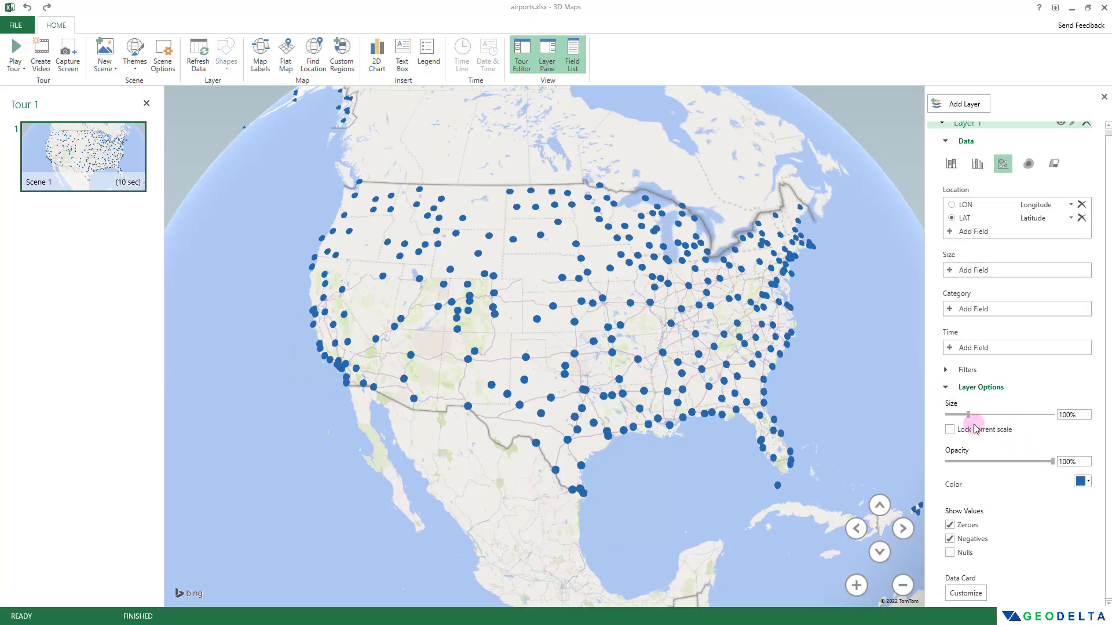
{"action": "mouse_move", "coordinate": [968, 414]}
{"action": "left_mouse_down"}
{"action": "mouse_move", "coordinate": [955, 420]}
{"action": "mouse_move", "coordinate": [1009, 423]}
{"action": "mouse_move", "coordinate": [960, 423]}
{"action": "left_mouse_up"}
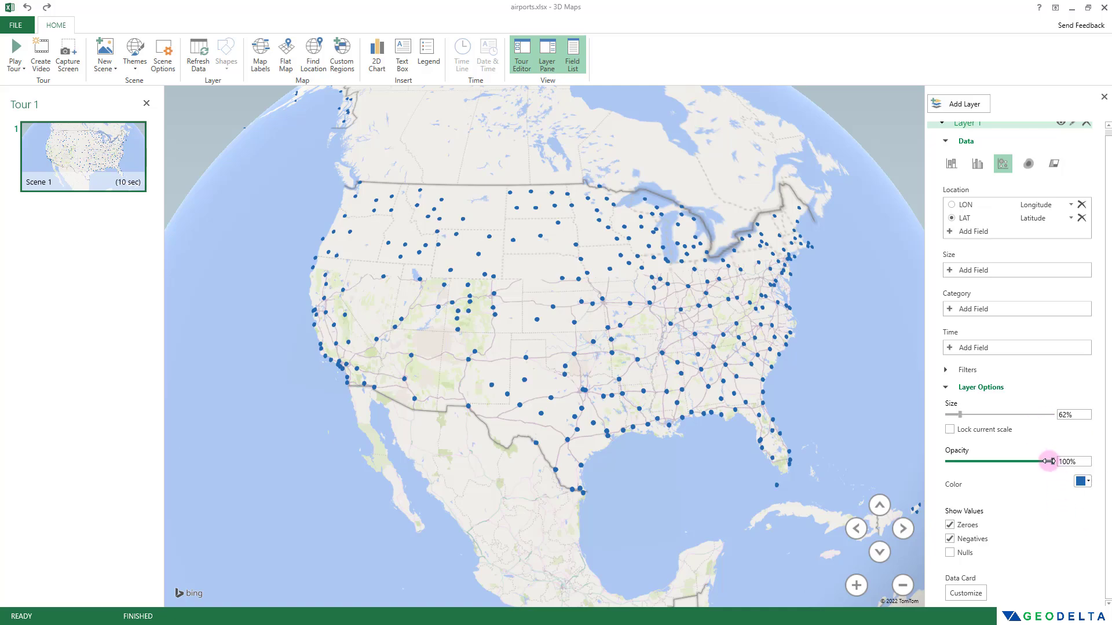
{"action": "mouse_move", "coordinate": [1047, 460]}
{"action": "left_mouse_down"}
{"action": "mouse_move", "coordinate": [965, 464]}
{"action": "mouse_move", "coordinate": [1058, 466]}
{"action": "left_mouse_up"}
{"action": "left_click", "coordinate": [1083, 481]}
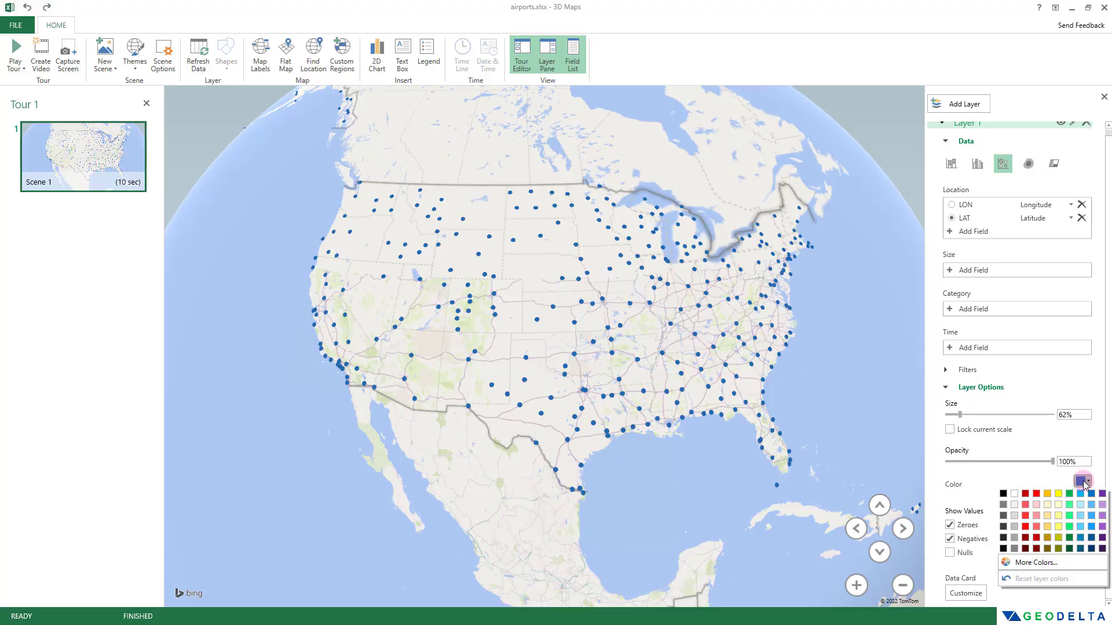
{"action": "left_click", "coordinate": [1035, 494]}
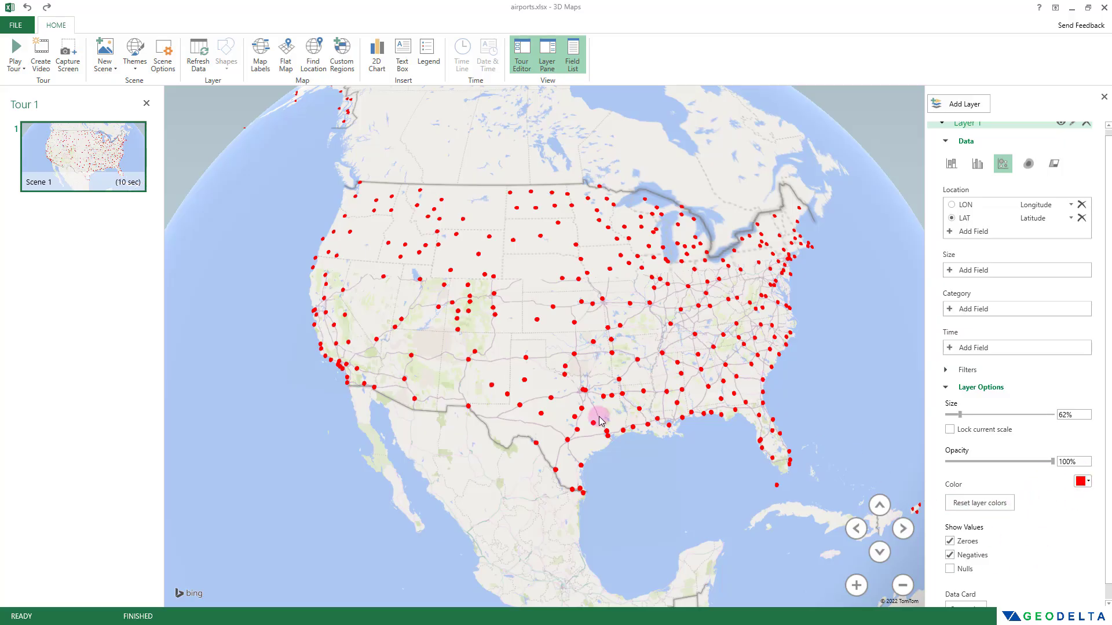
{"action": "scroll", "coordinate": [1088, 550], "scroll_direction": "down", "scroll_amount": 1}
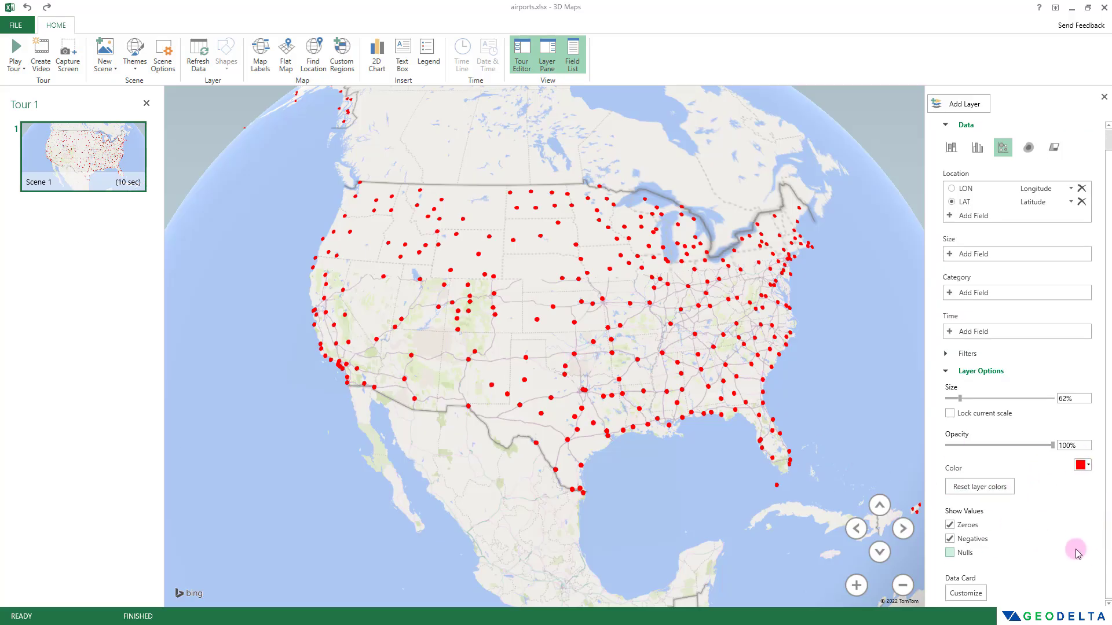
{"action": "scroll", "coordinate": [621, 449], "scroll_direction": "up", "scroll_amount": 3}
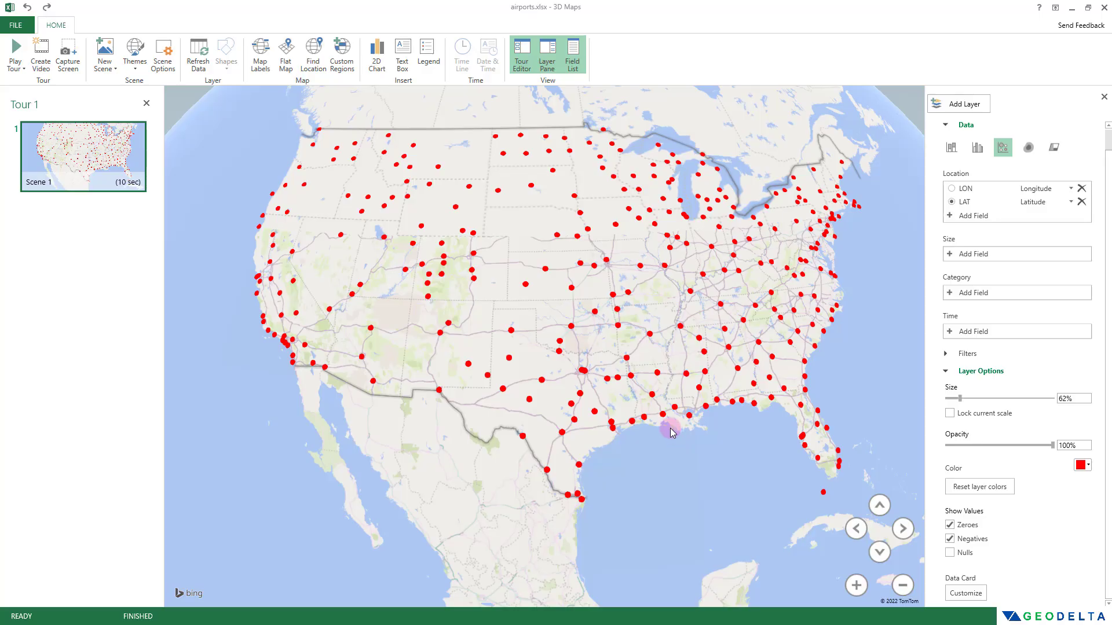
- Go to the layer's Data Card Customize option for the airport points
{"action": "mouse_move", "coordinate": [663, 416]}
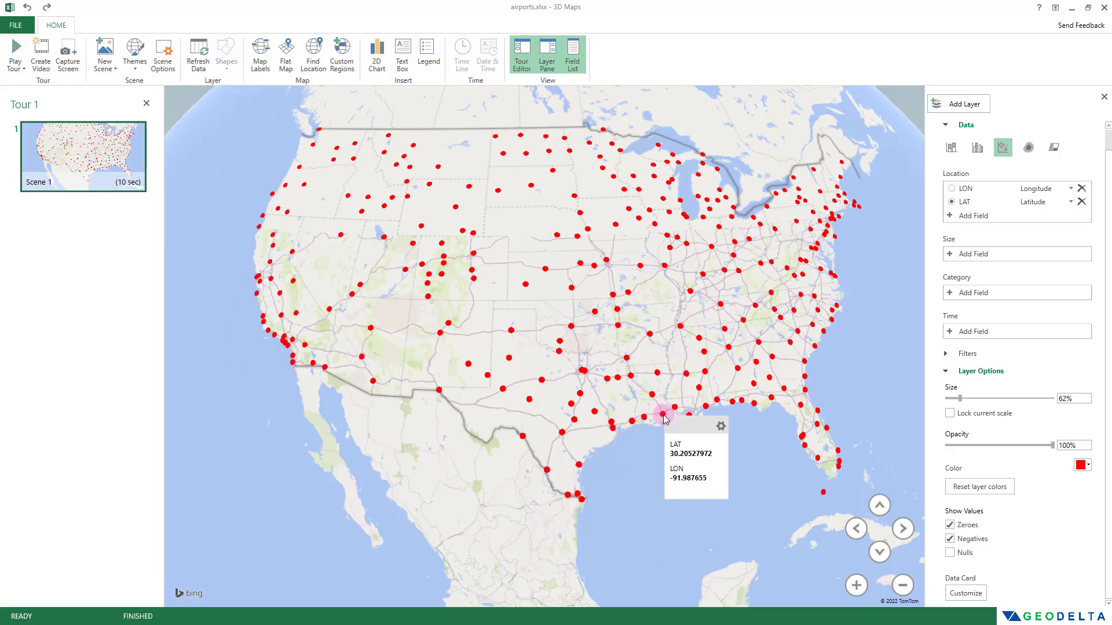
- Add the AIRPORT and STATE fields to the airport layer's data card alongside LAT and LON
{"action": "left_click", "coordinate": [965, 593]}
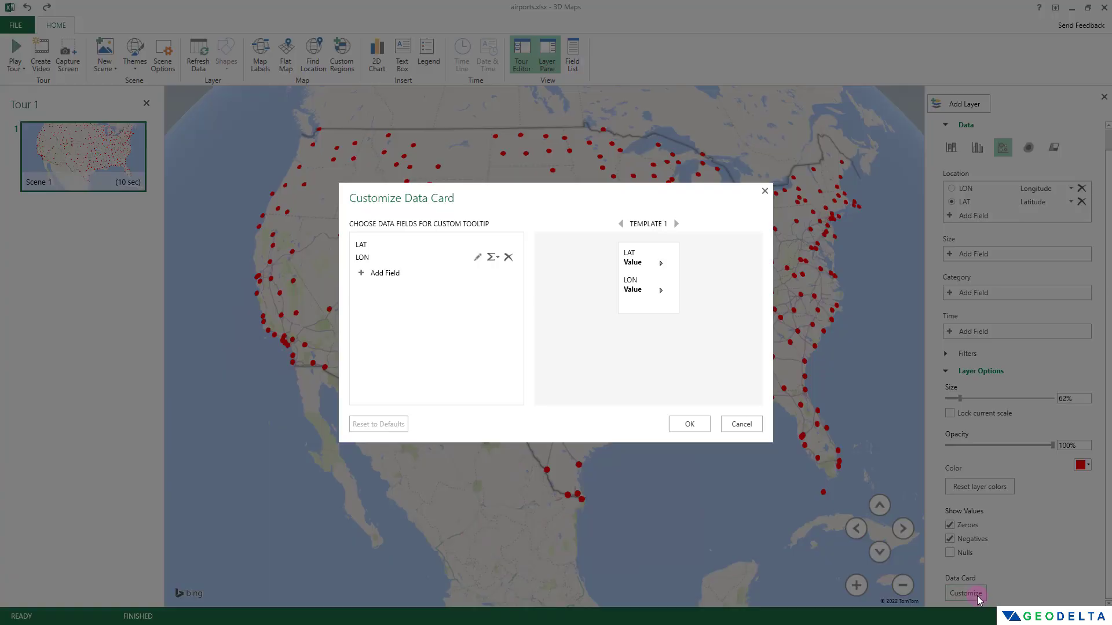
{"action": "left_click", "coordinate": [382, 250]}
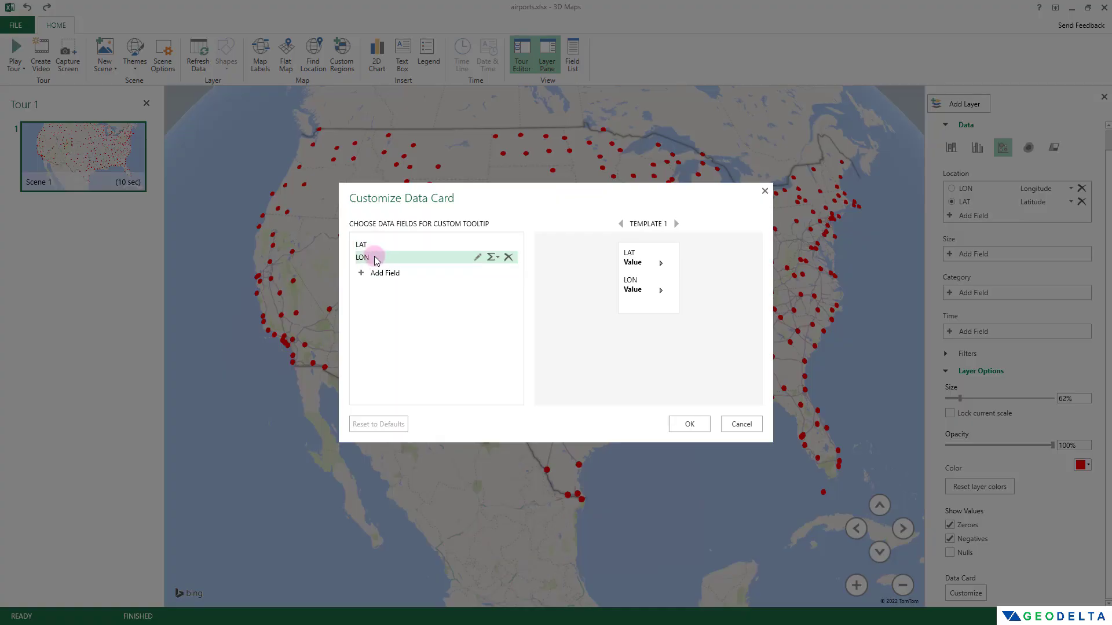
{"action": "left_click", "coordinate": [366, 274]}
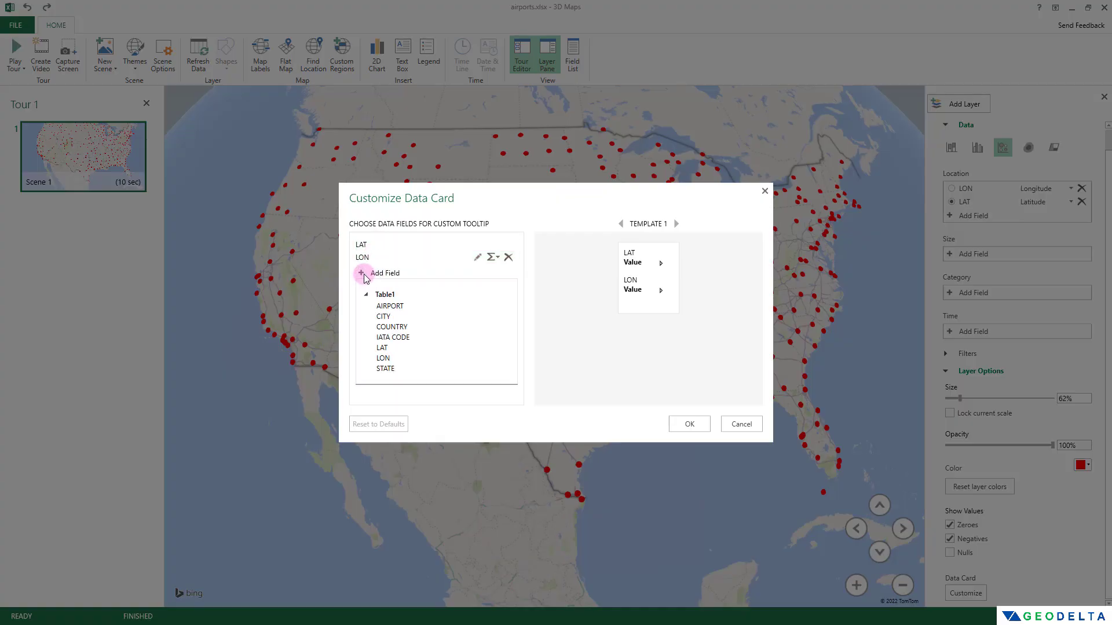
{"action": "left_click", "coordinate": [402, 307]}
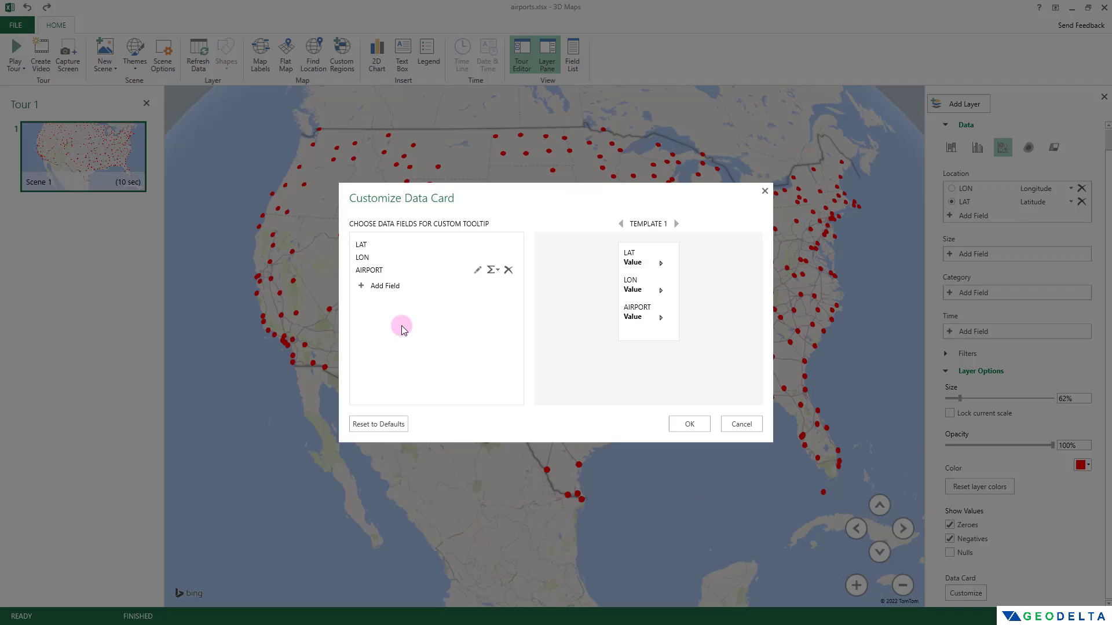
{"action": "left_click", "coordinate": [362, 286]}
{"action": "left_click", "coordinate": [386, 380]}
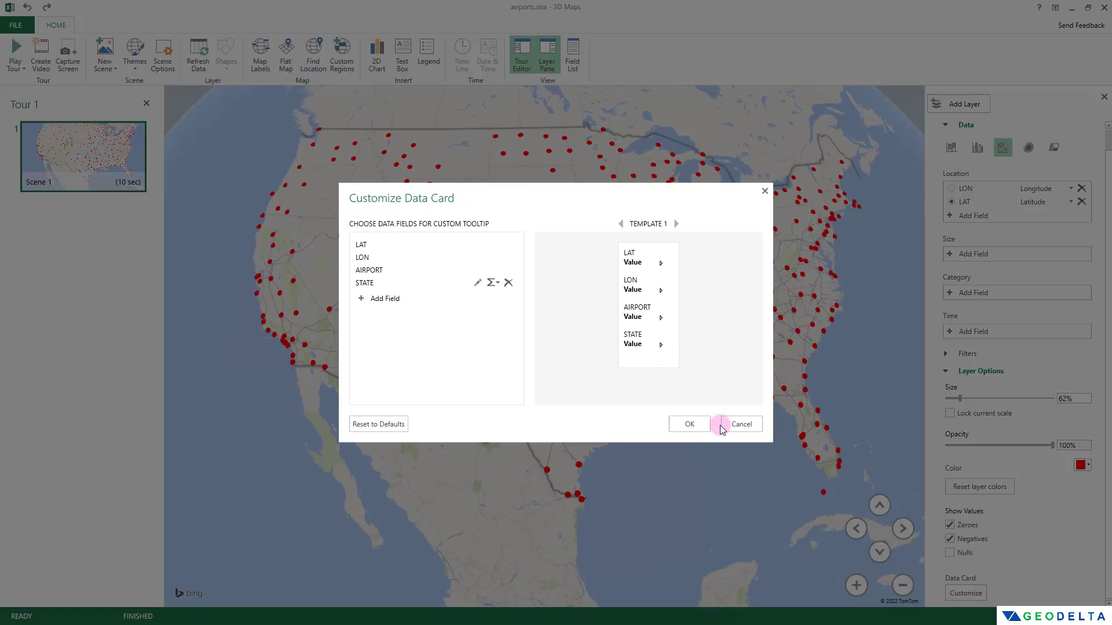
{"action": "left_click", "coordinate": [693, 429]}
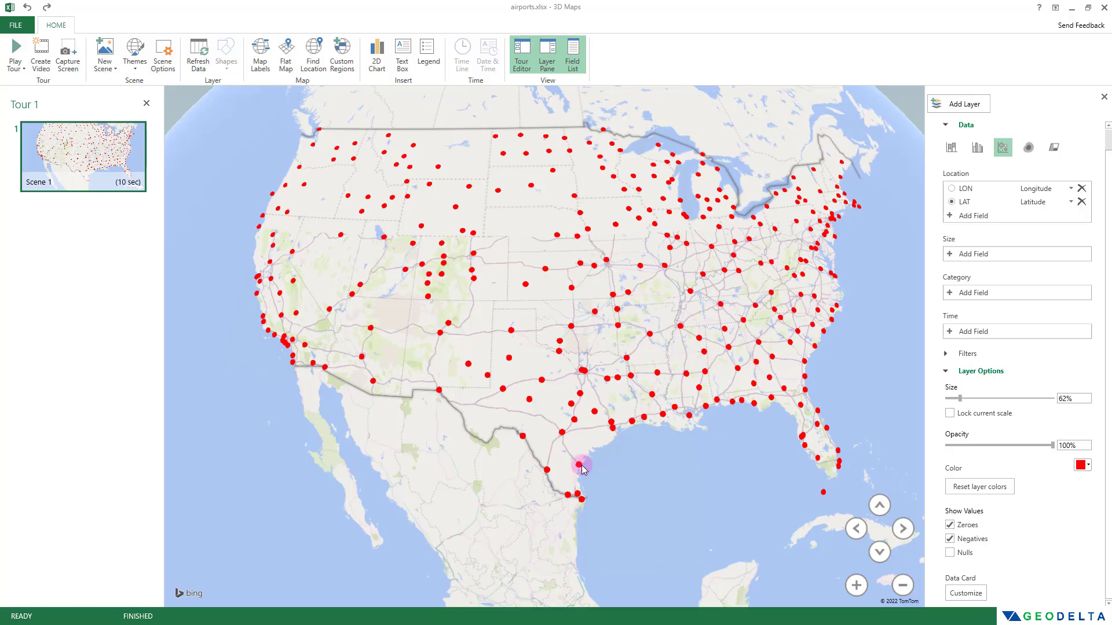
{"action": "mouse_move", "coordinate": [580, 467]}
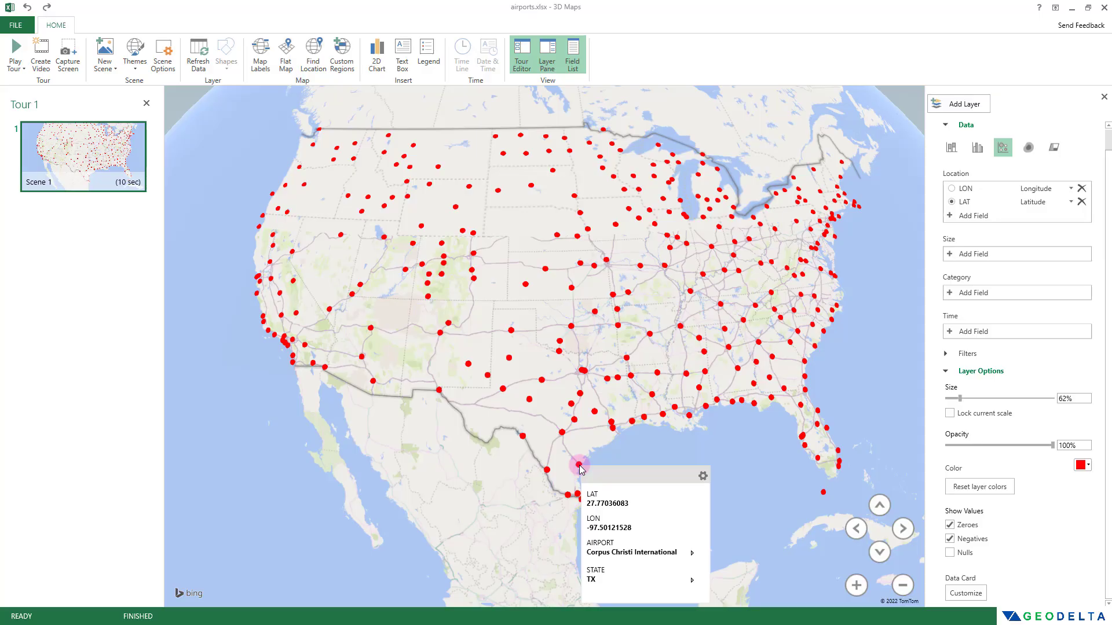
{"action": "mouse_move", "coordinate": [525, 288]}
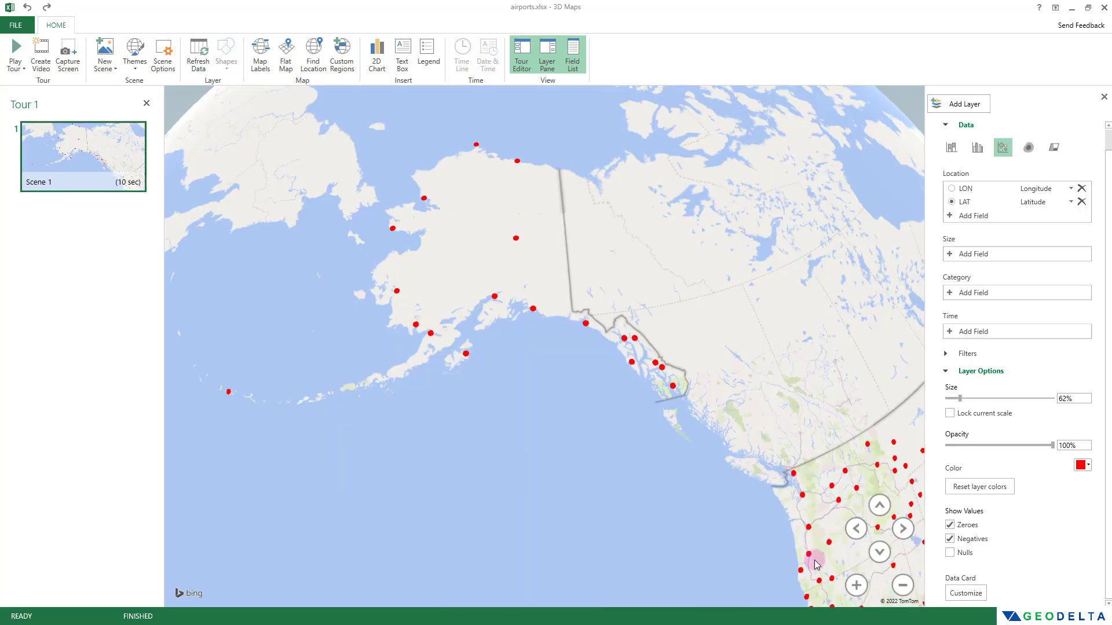
{"action": "mouse_move", "coordinate": [516, 239]}
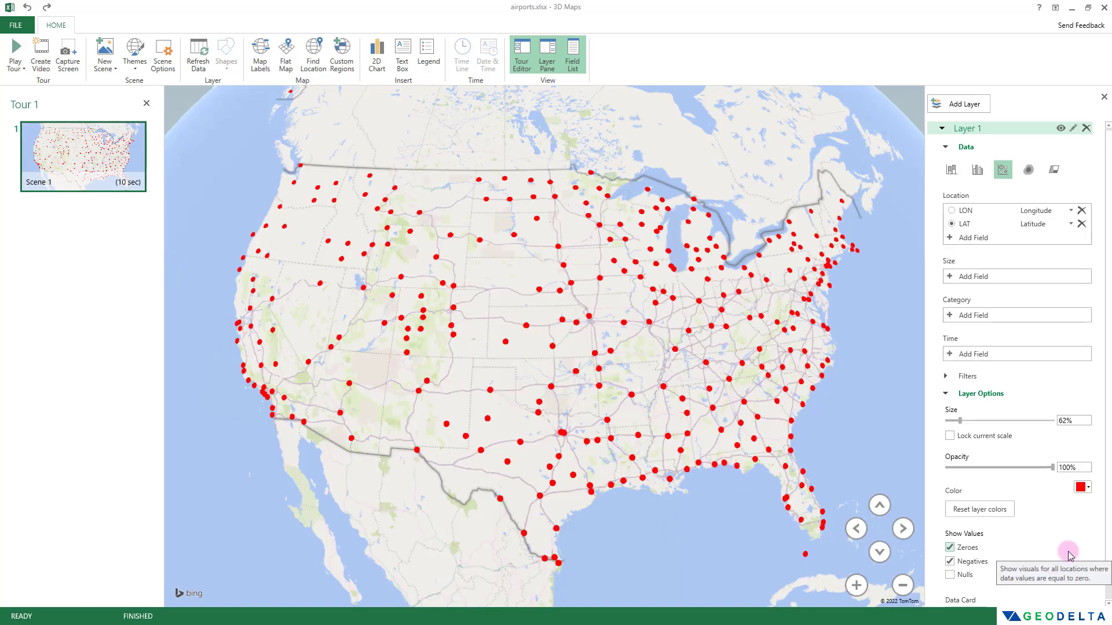
- Collapse Layer Options, then zoom out and recenter the globe on the United States
{"action": "left_click", "coordinate": [962, 394]}
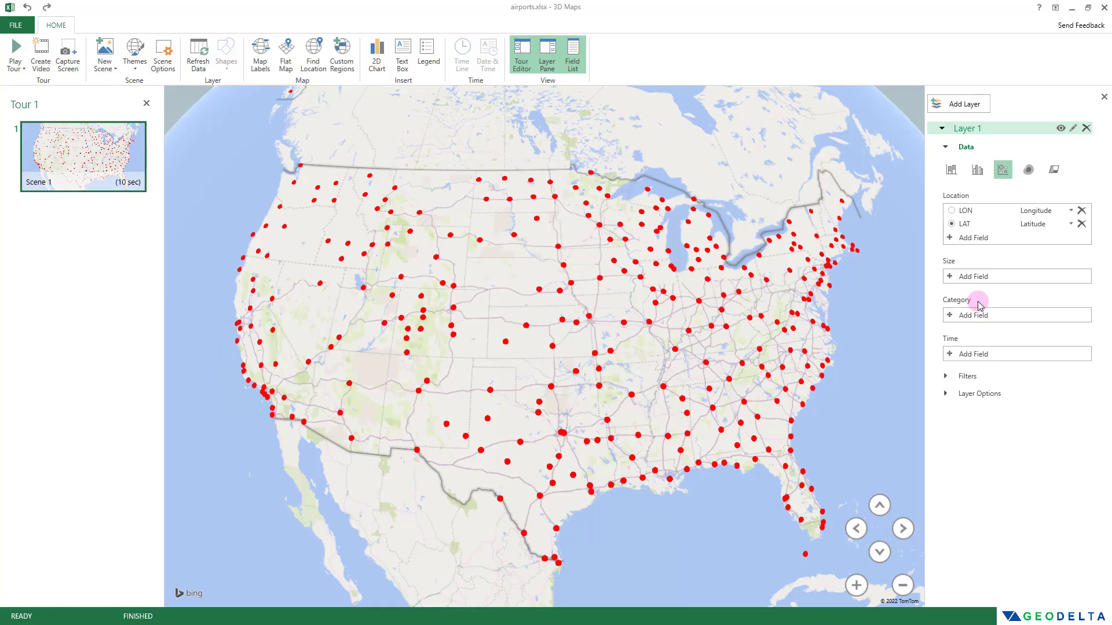
{"action": "scroll", "coordinate": [492, 475], "scroll_direction": "down", "scroll_amount": 1}
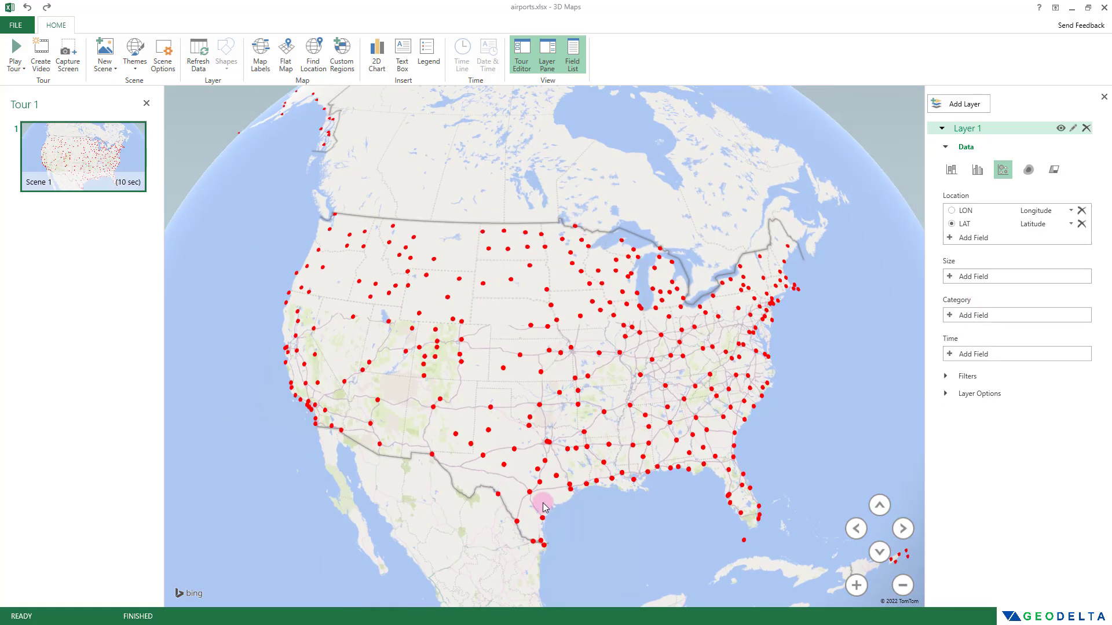
{"action": "scroll", "coordinate": [567, 490], "scroll_direction": "down", "scroll_amount": 1}
{"action": "left_click_drag", "start_coordinate": [588, 484], "coordinate": [603, 462]}
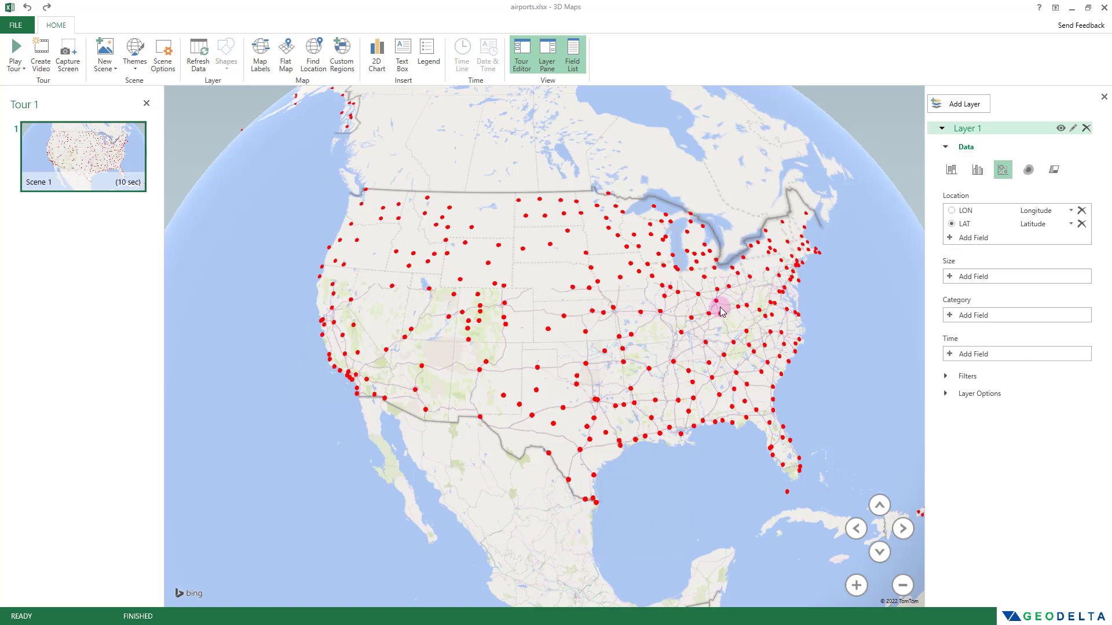
- Set STATE as the layer's Category so airport bubbles are coloured by state with a legend
{"action": "left_click", "coordinate": [950, 317]}
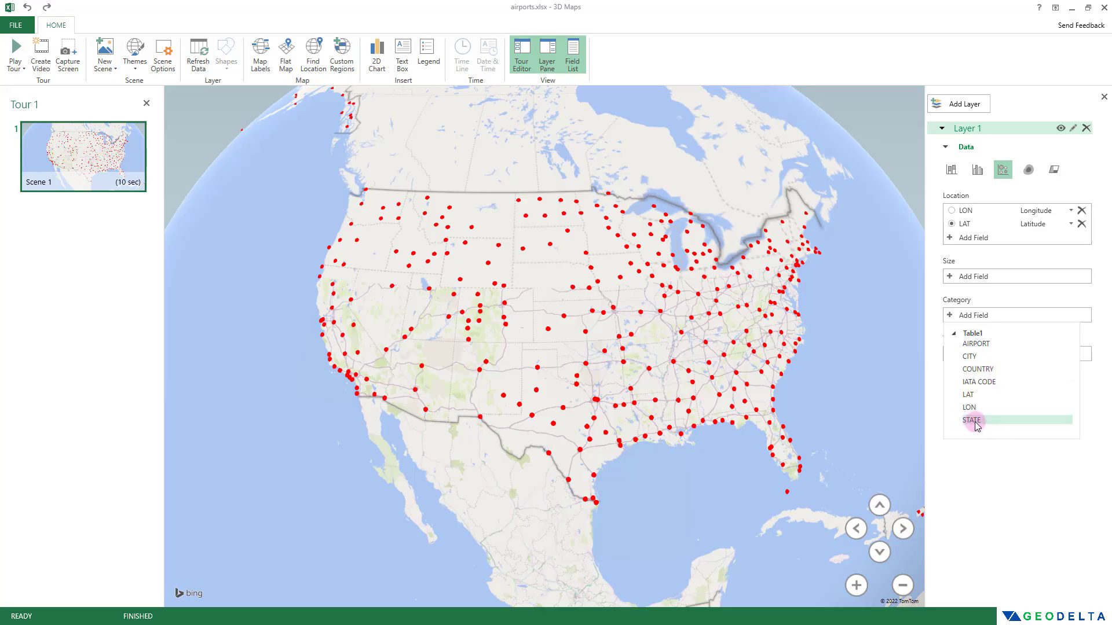
{"action": "left_click_drag", "start_coordinate": [977, 425], "coordinate": [979, 428]}
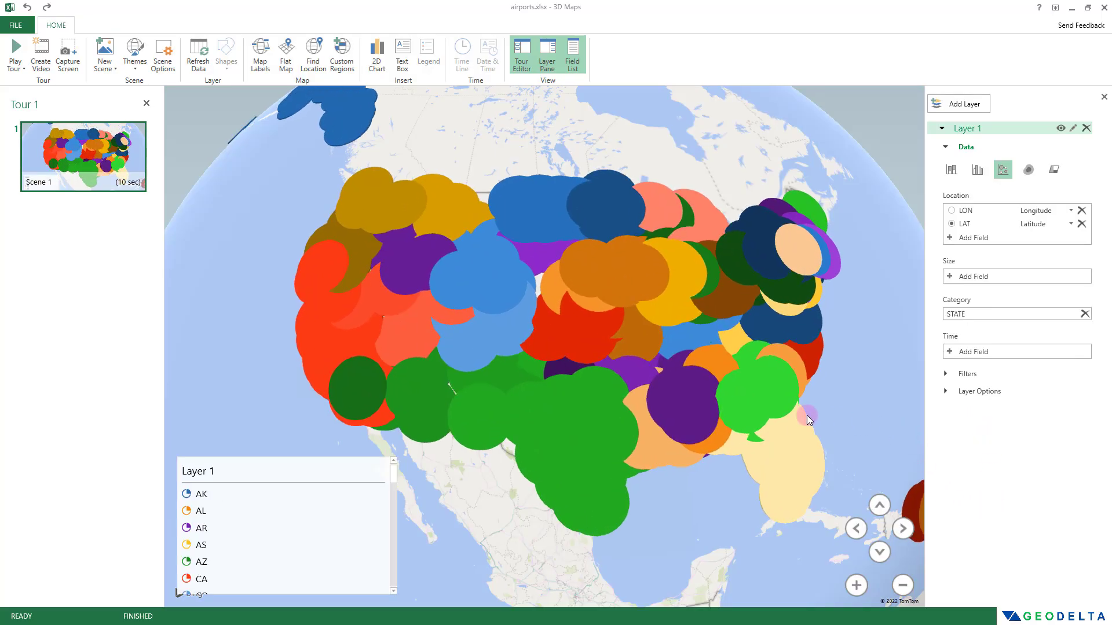
{"action": "scroll", "coordinate": [800, 416], "scroll_direction": "down", "scroll_amount": 2}
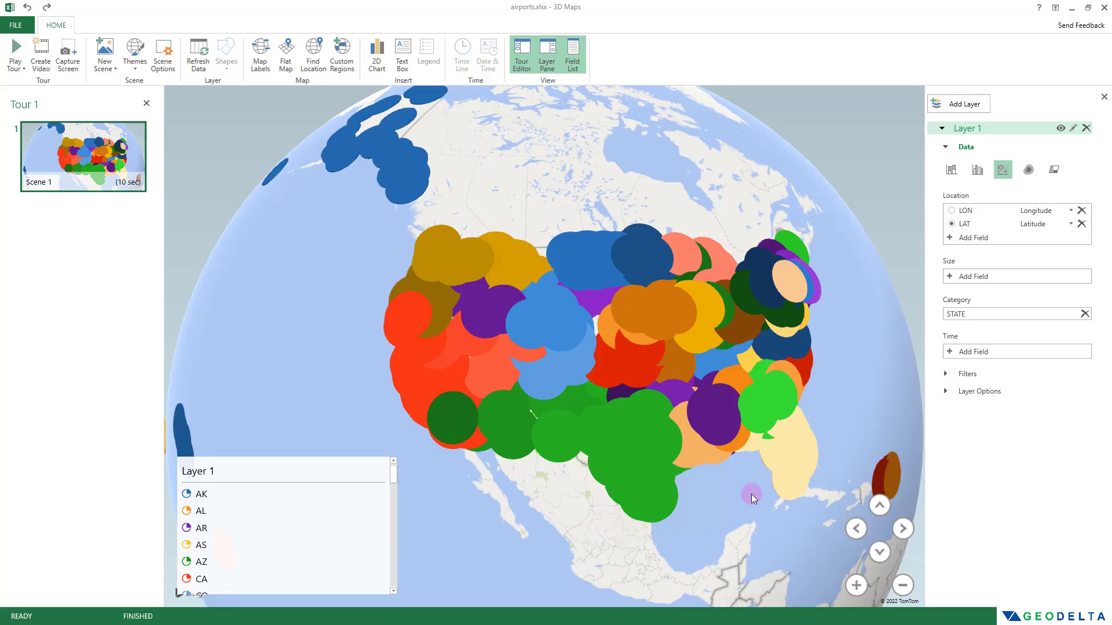
{"action": "left_click_drag", "start_coordinate": [752, 494], "coordinate": [721, 481]}
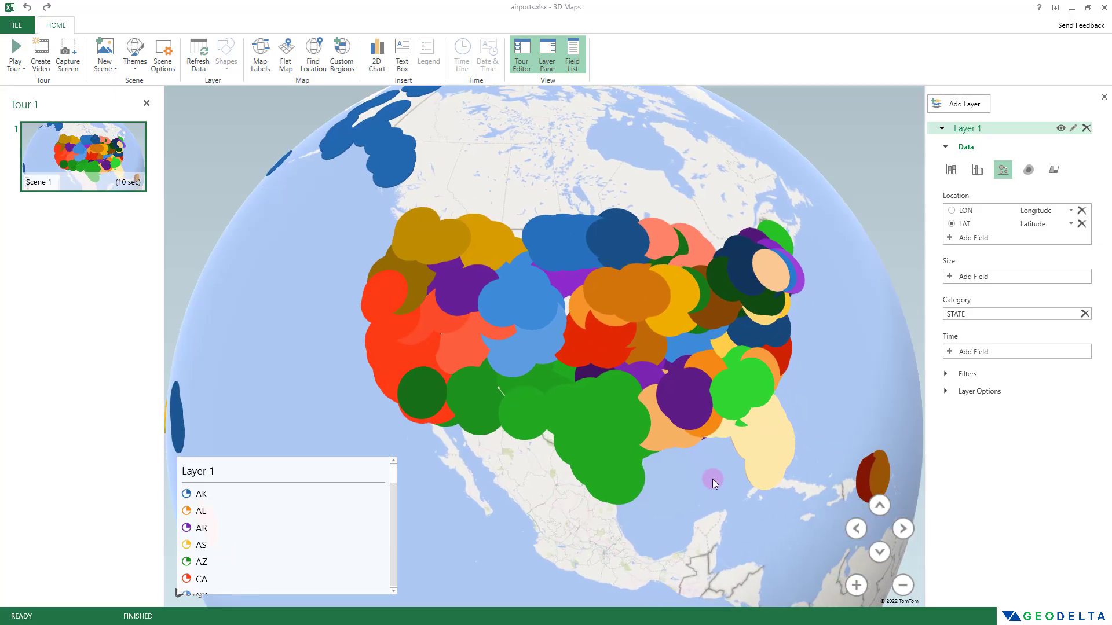
- Set the airport bubble Size to 0% and move the Layer 1 legend lower on the map
{"action": "left_click", "coordinate": [946, 391]}
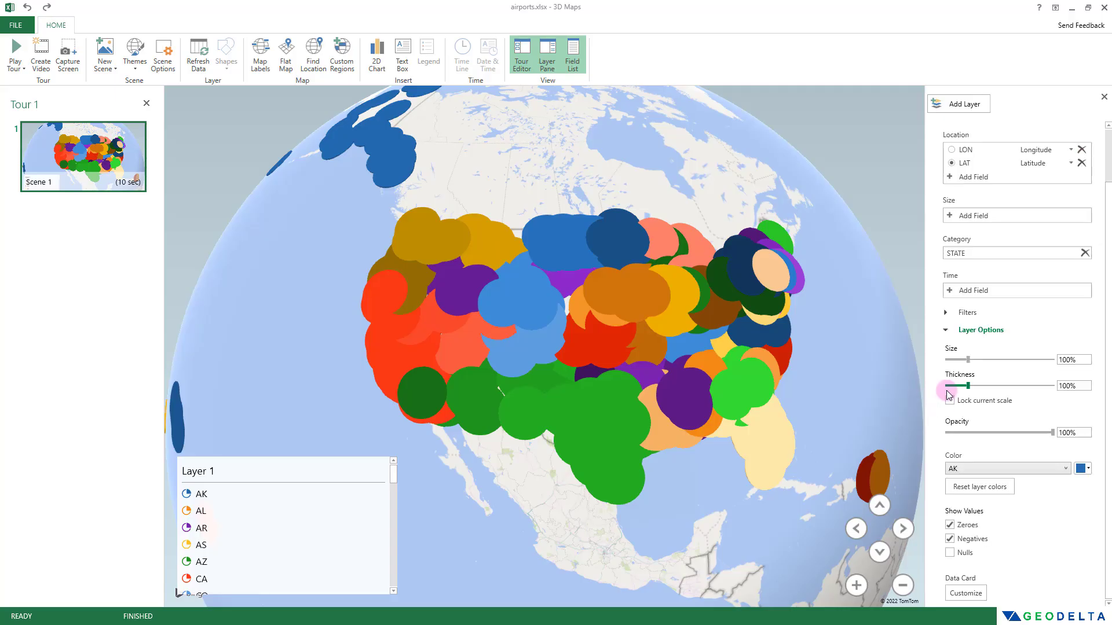
{"action": "left_click_drag", "start_coordinate": [984, 359], "coordinate": [948, 366]}
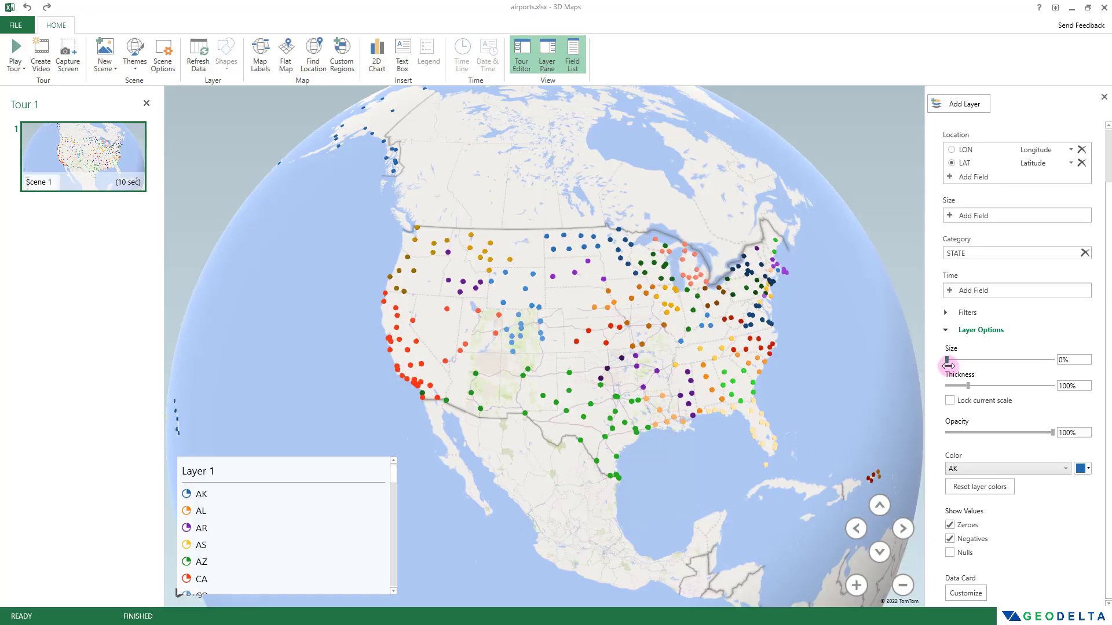
{"action": "left_click_drag", "start_coordinate": [244, 472], "coordinate": [236, 495]}
{"action": "scroll", "coordinate": [227, 498], "scroll_direction": "down", "scroll_amount": 5}
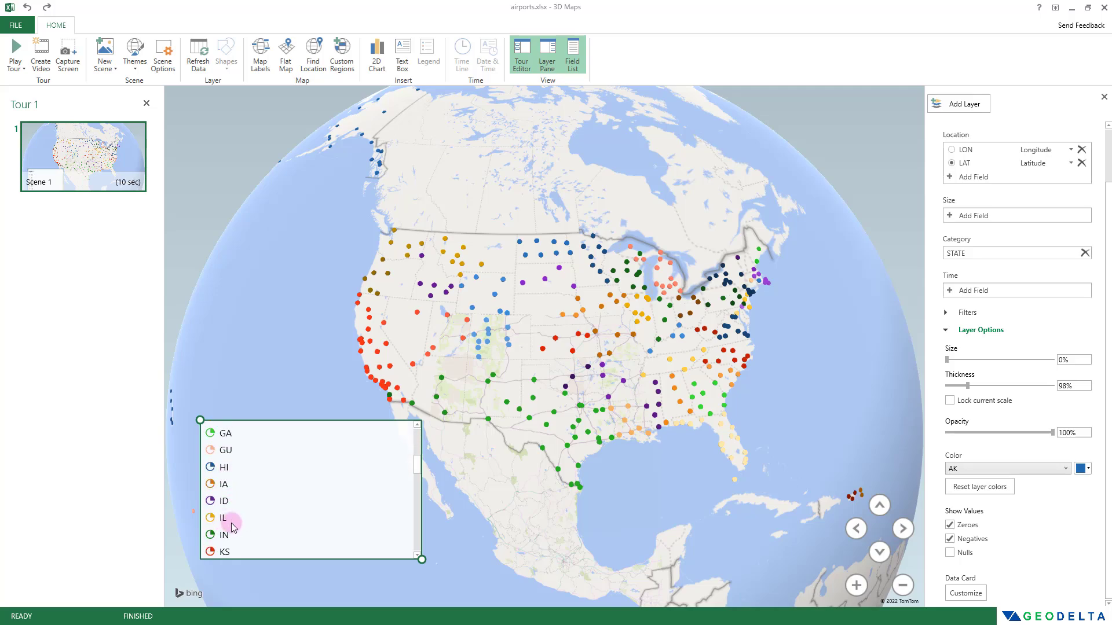
{"action": "scroll", "coordinate": [236, 525], "scroll_direction": "down", "scroll_amount": 5}
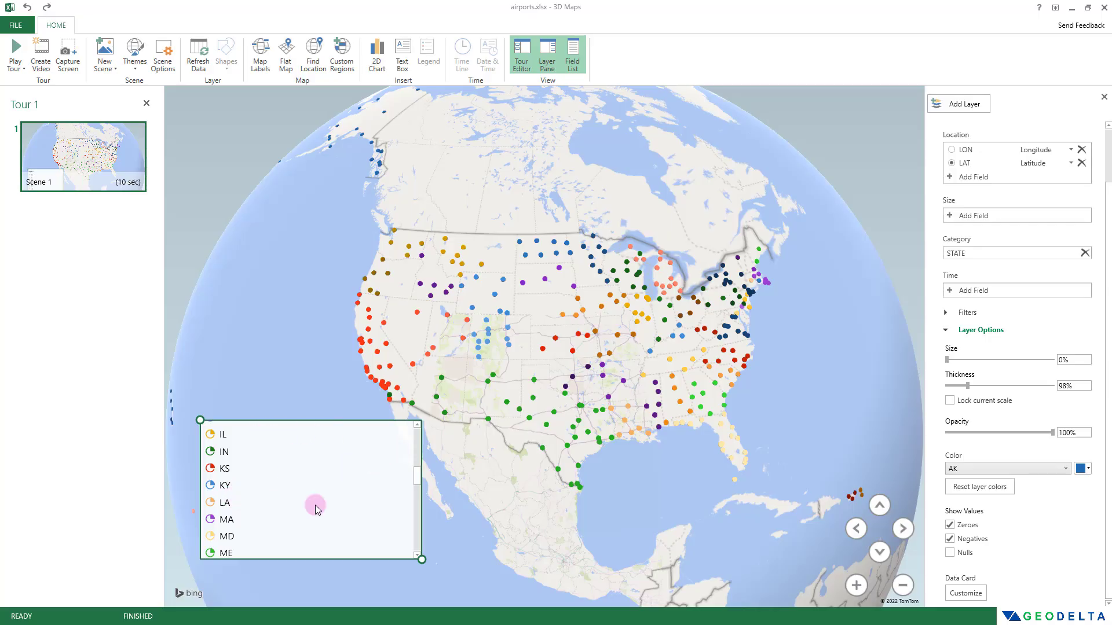
- Delete the Layer 1 legend, then zoom and pan to inspect the state-coloured airport dots
{"action": "key", "text": "Delete"}
{"action": "scroll", "coordinate": [551, 291], "scroll_direction": "up", "scroll_amount": 5}
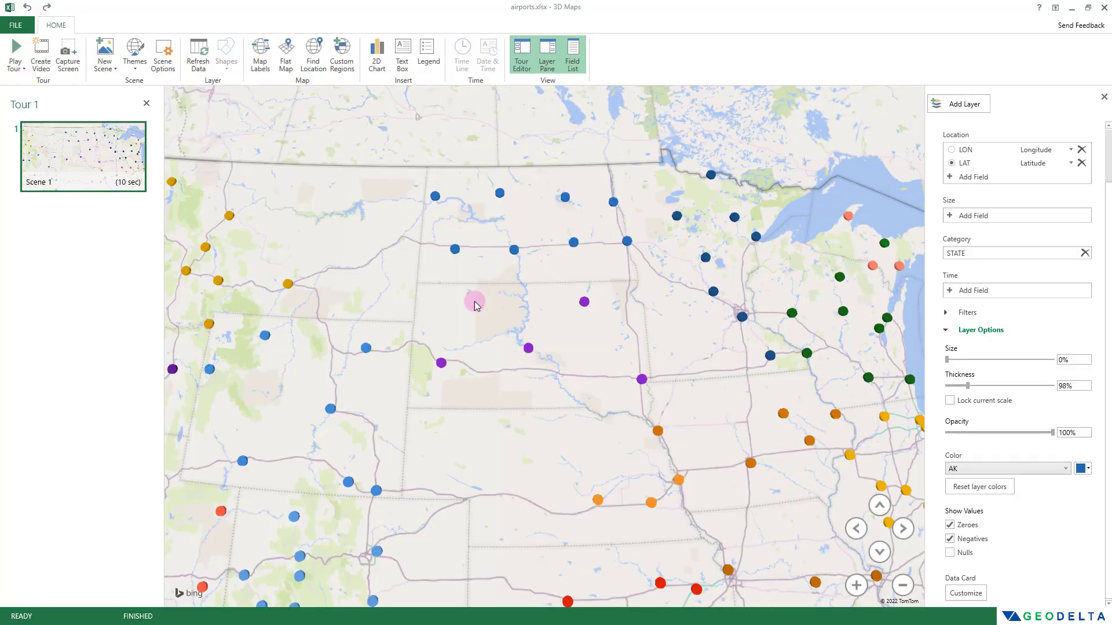
{"action": "mouse_move", "coordinate": [450, 373]}
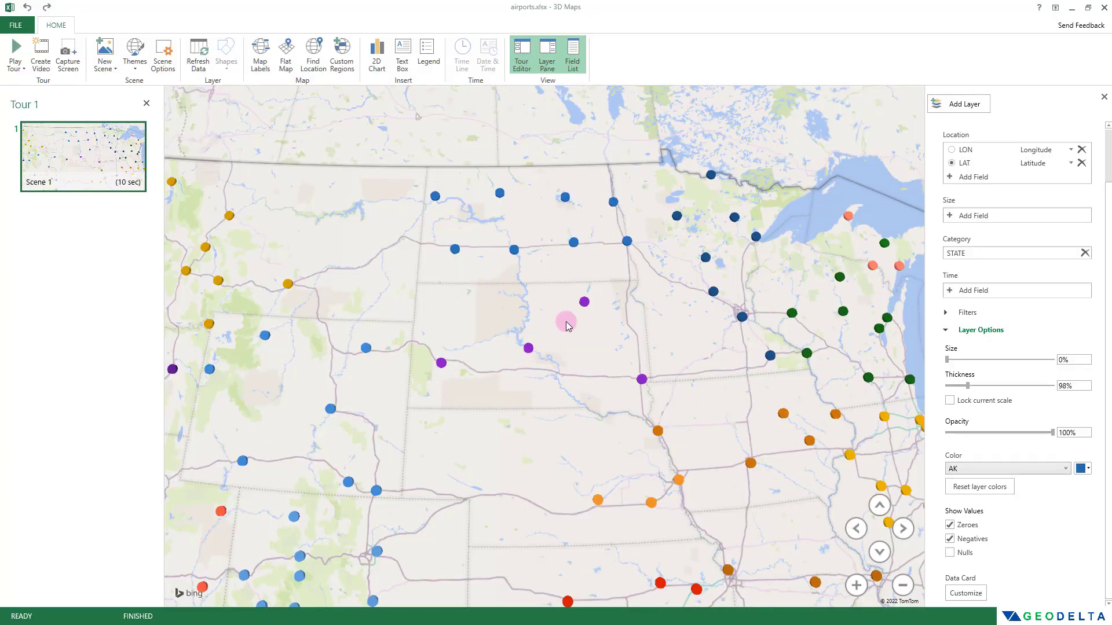
{"action": "mouse_move", "coordinate": [646, 385]}
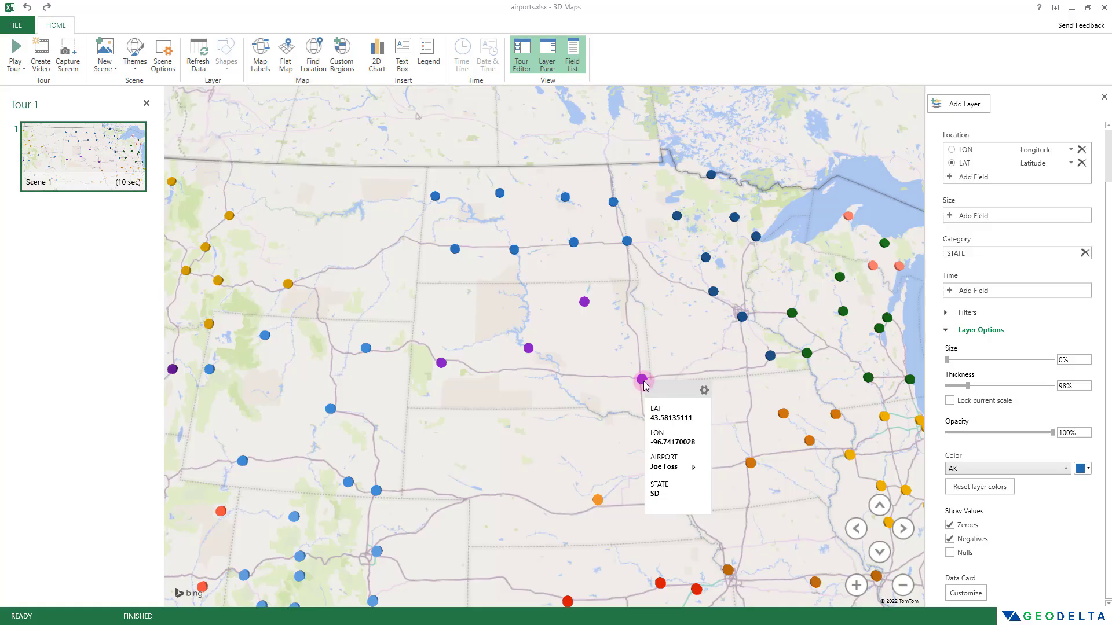
{"action": "left_click_drag", "start_coordinate": [621, 330], "coordinate": [625, 442]}
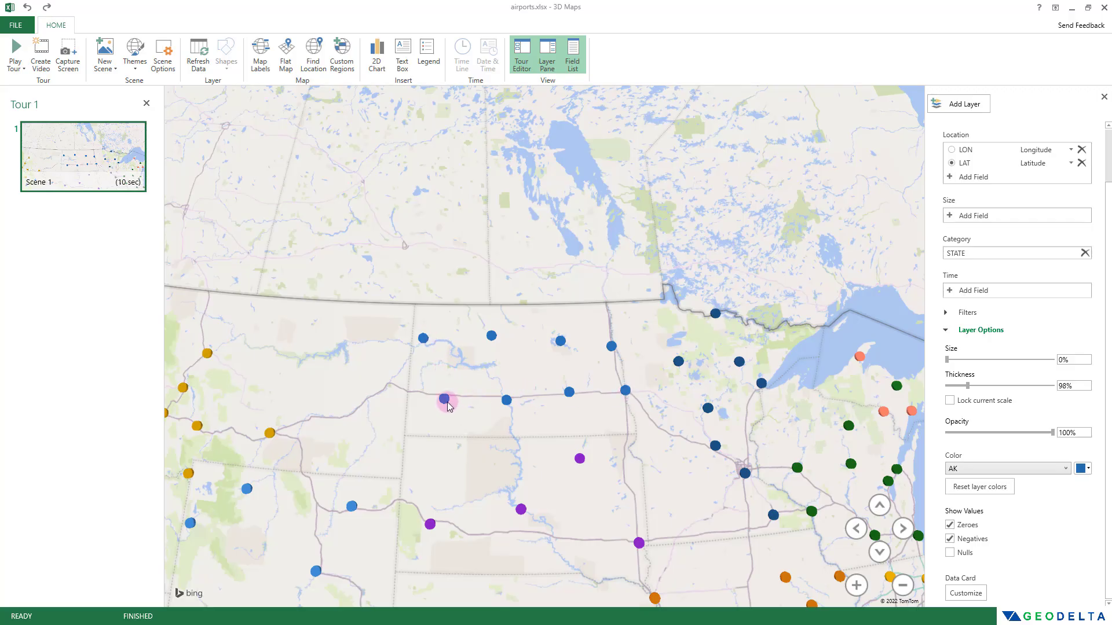
{"action": "mouse_move", "coordinate": [446, 401]}
{"action": "left_click_drag", "start_coordinate": [460, 468], "coordinate": [519, 426]}
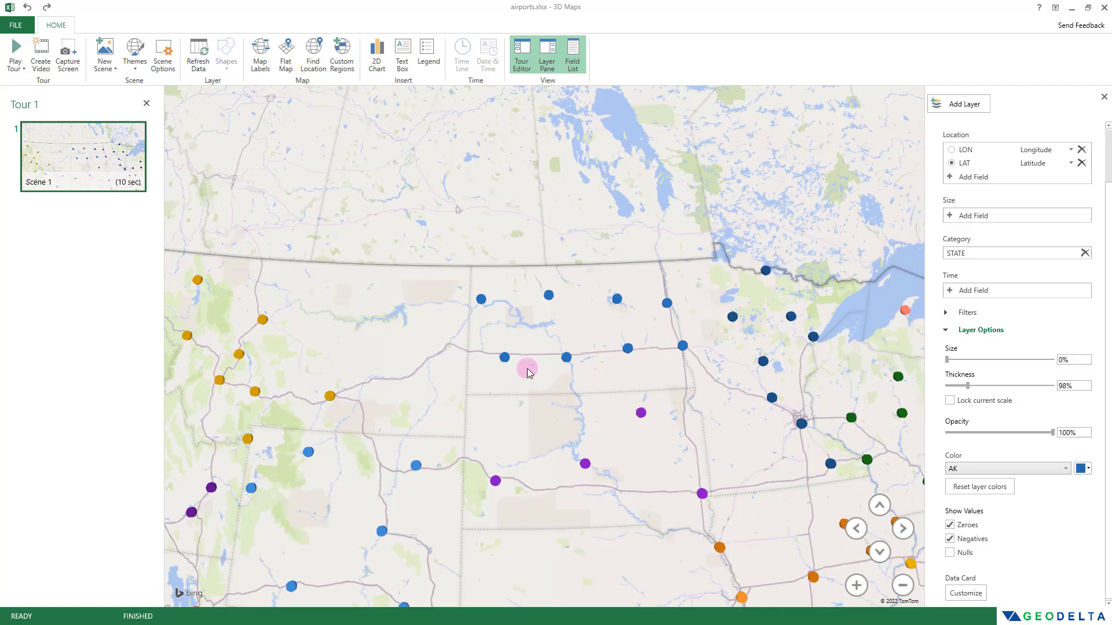
{"action": "scroll", "coordinate": [537, 392], "scroll_direction": "down", "scroll_amount": 5}
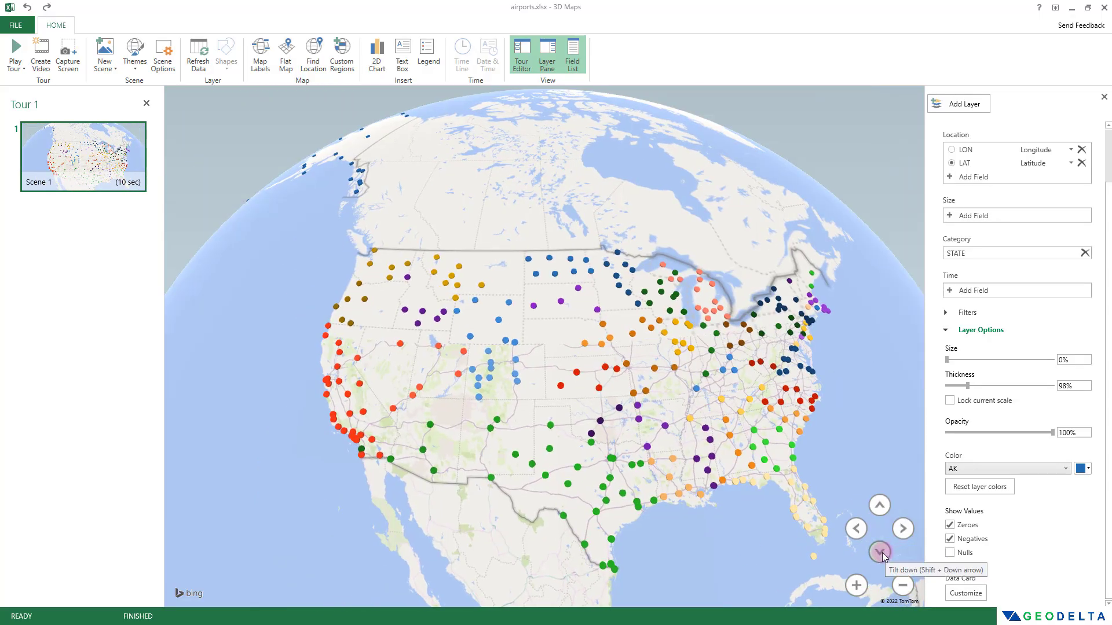
- Tilt the globe to an oblique view and set column Thickness to 0%, after briefly trying 418%
{"action": "left_click", "coordinate": [880, 553]}
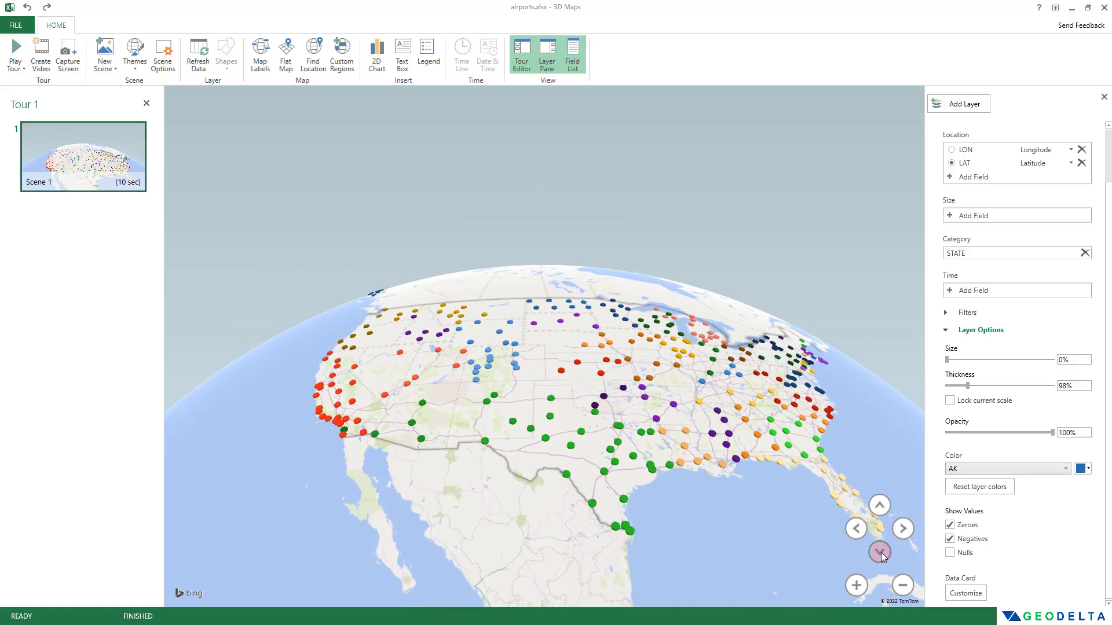
{"action": "left_click_drag", "start_coordinate": [589, 484], "coordinate": [587, 557]}
{"action": "left_click_drag", "start_coordinate": [967, 386], "coordinate": [1036, 392]}
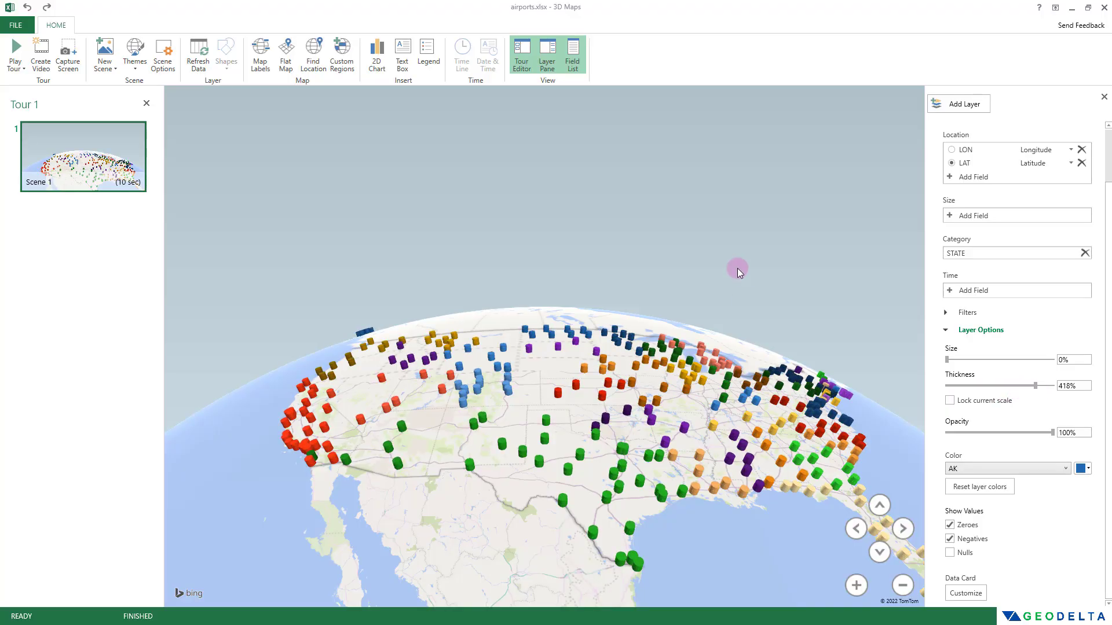
{"action": "left_click_drag", "start_coordinate": [738, 265], "coordinate": [700, 514]}
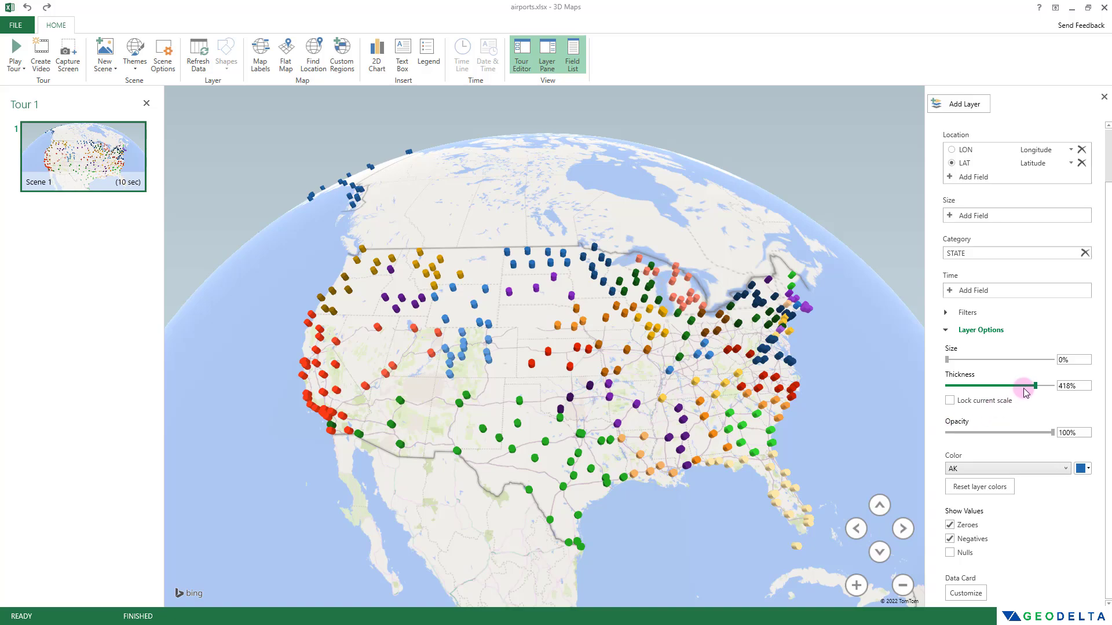
{"action": "left_click_drag", "start_coordinate": [1035, 386], "coordinate": [947, 386]}
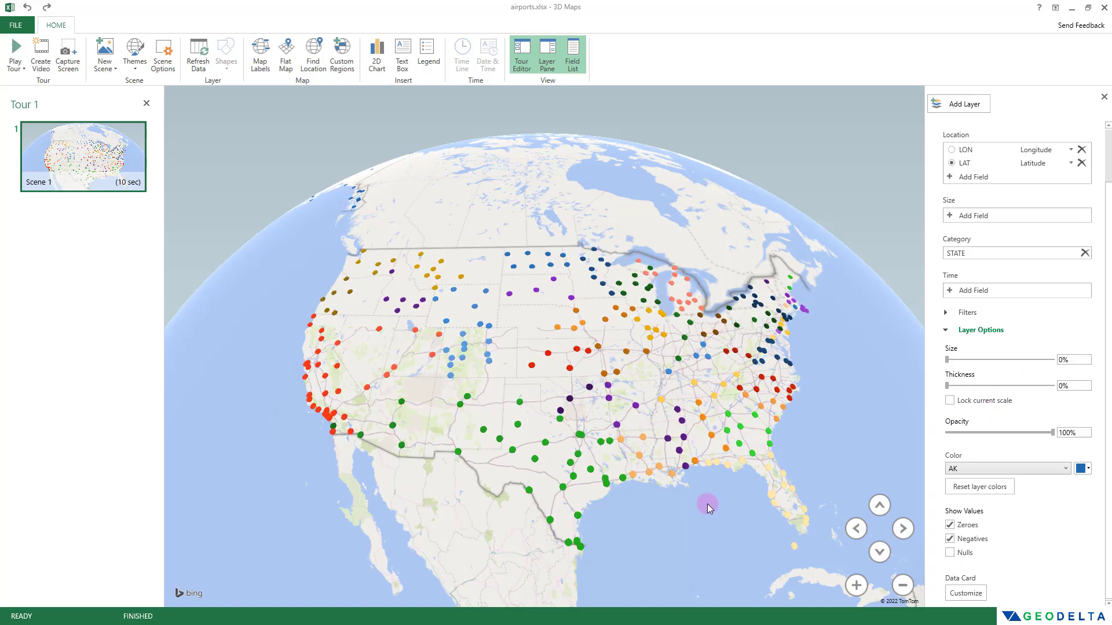
{"action": "left_click_drag", "start_coordinate": [707, 503], "coordinate": [735, 420]}
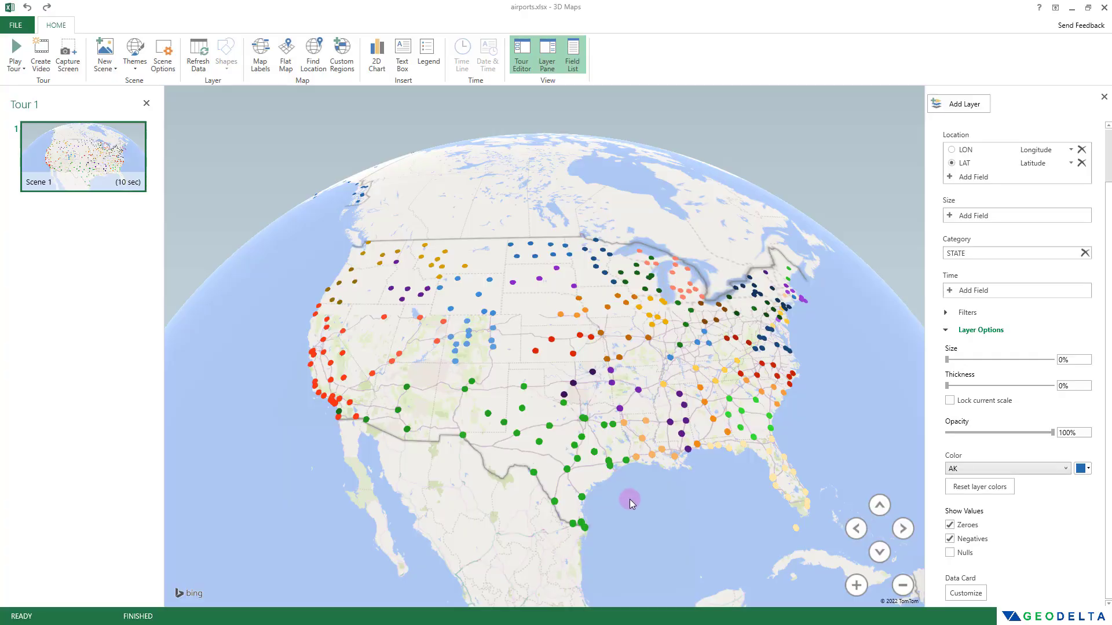
{"action": "left_click_drag", "start_coordinate": [652, 475], "coordinate": [668, 491]}
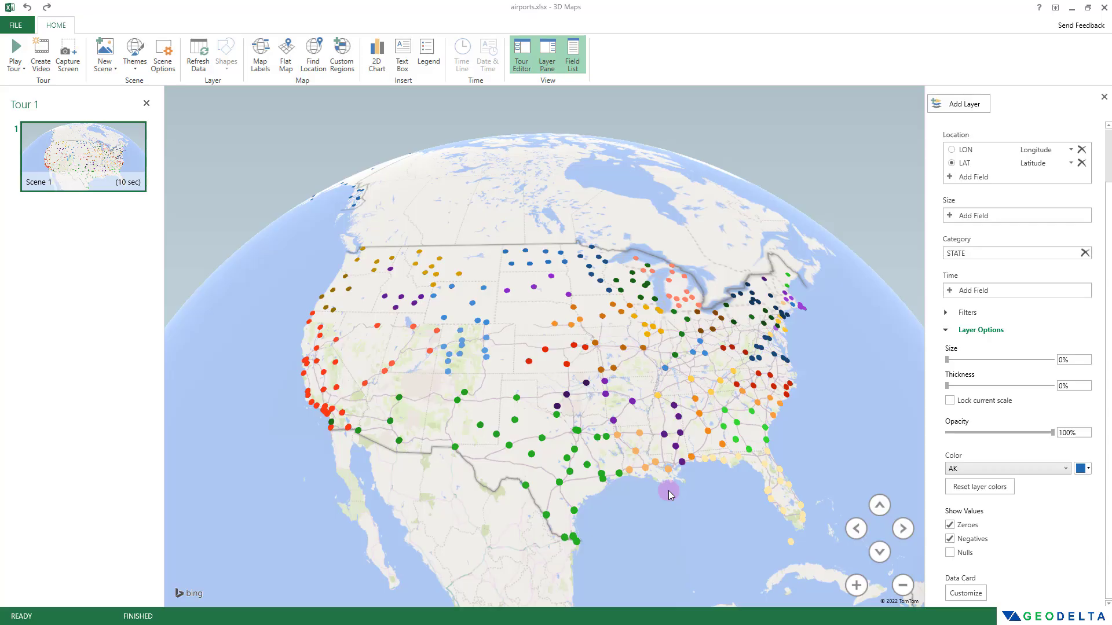